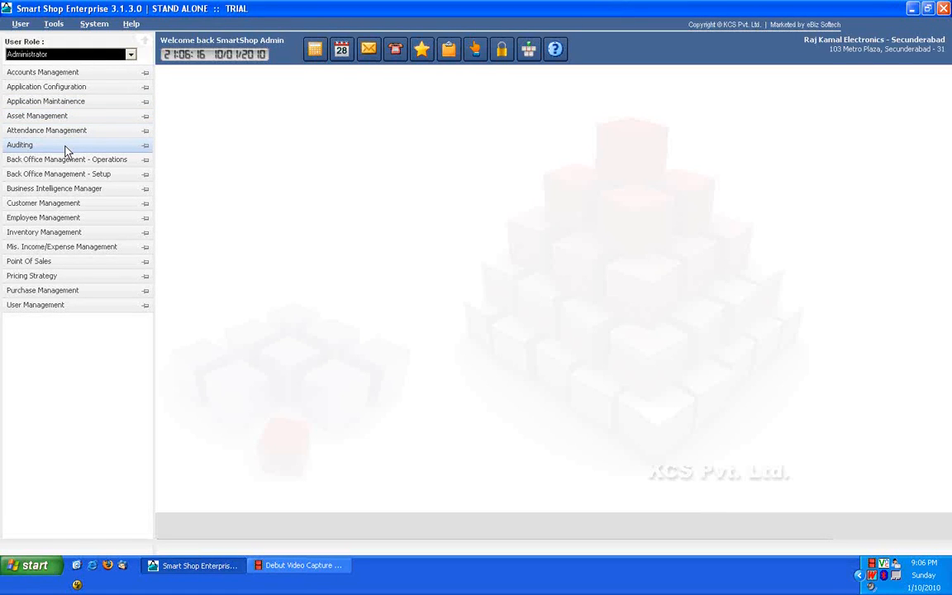
Look through the Point Of Sales module's entries, from Current Collection to Take Away Services
left_click(52, 264)
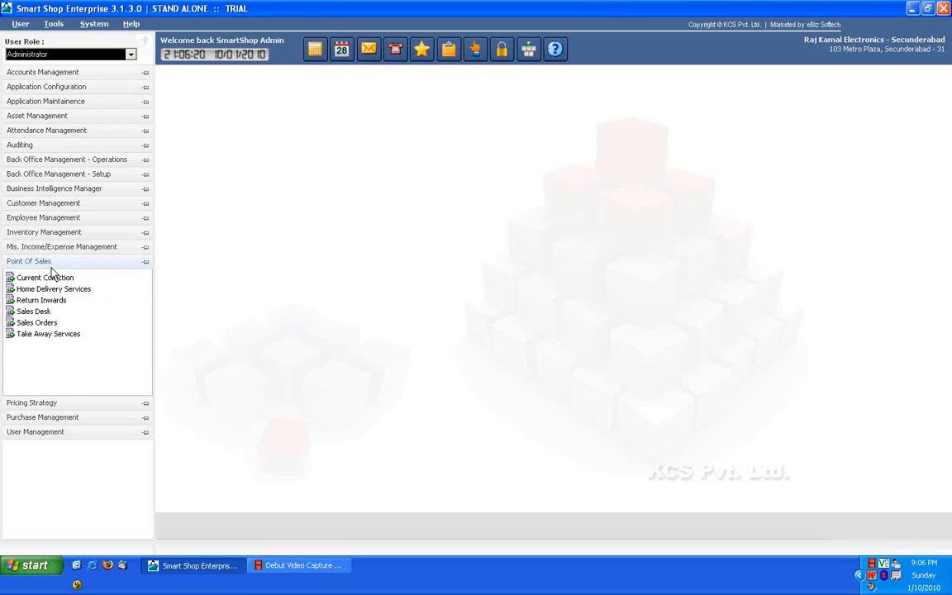
left_click(59, 281)
left_click(54, 291)
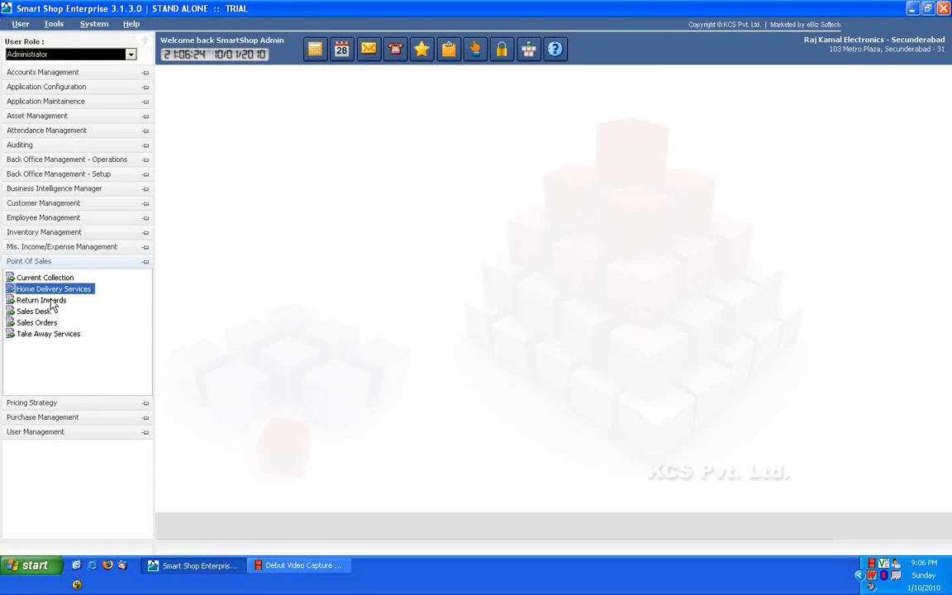
left_click(50, 301)
left_click(41, 311)
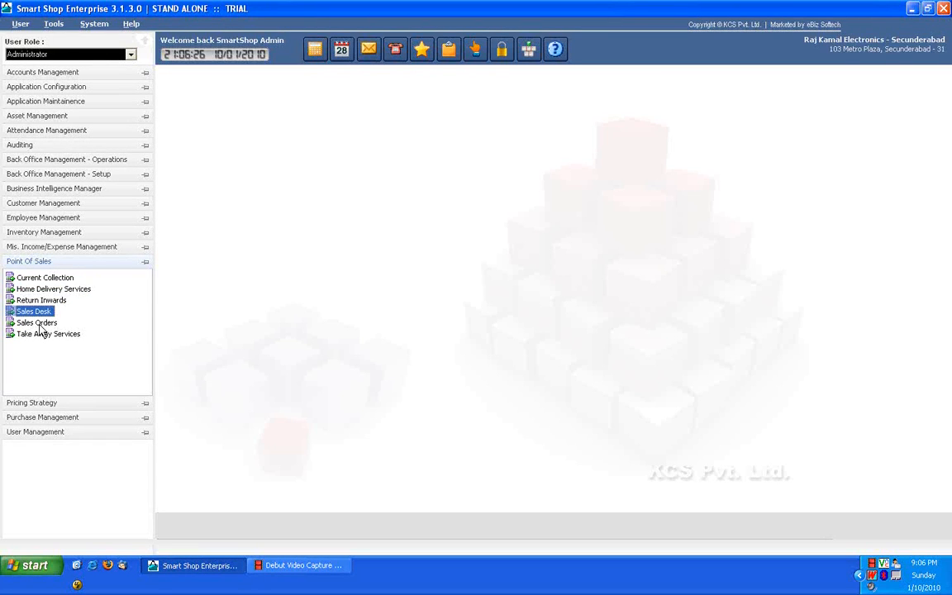
left_click(38, 324)
left_click(39, 335)
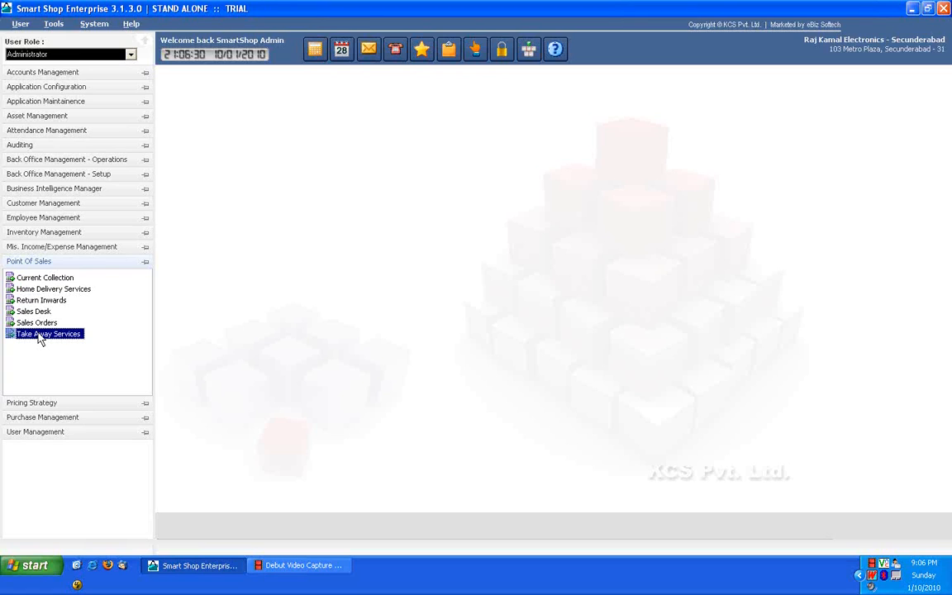
left_click(27, 263)
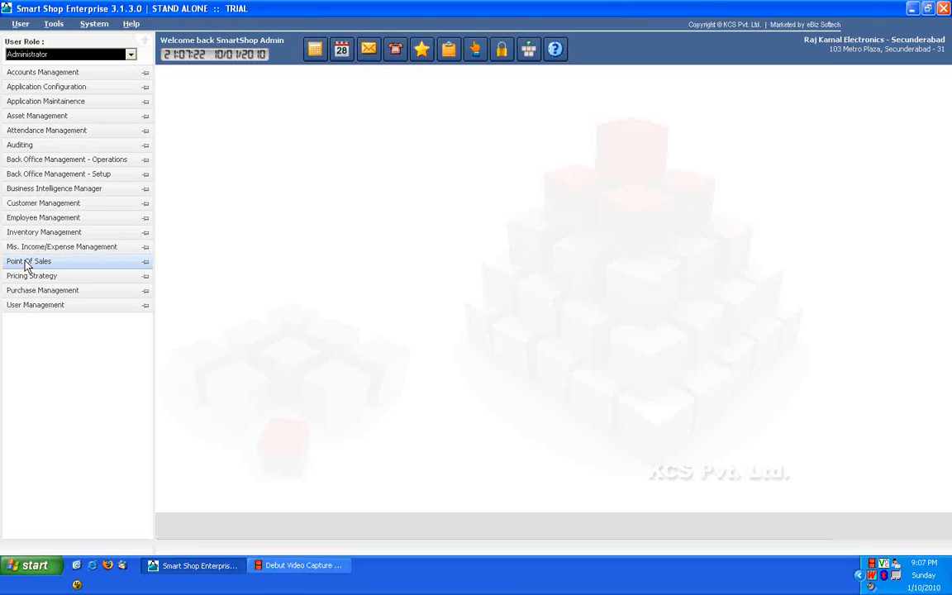
Open the Users list in User Management and start a new user named "Demo User 1"
left_click(23, 313)
left_click(26, 345)
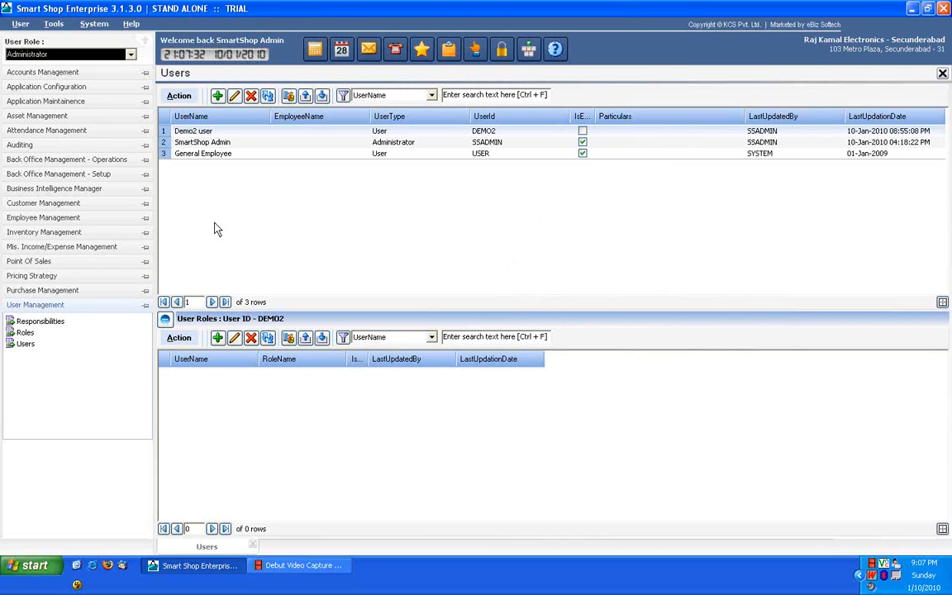
left_click(217, 96)
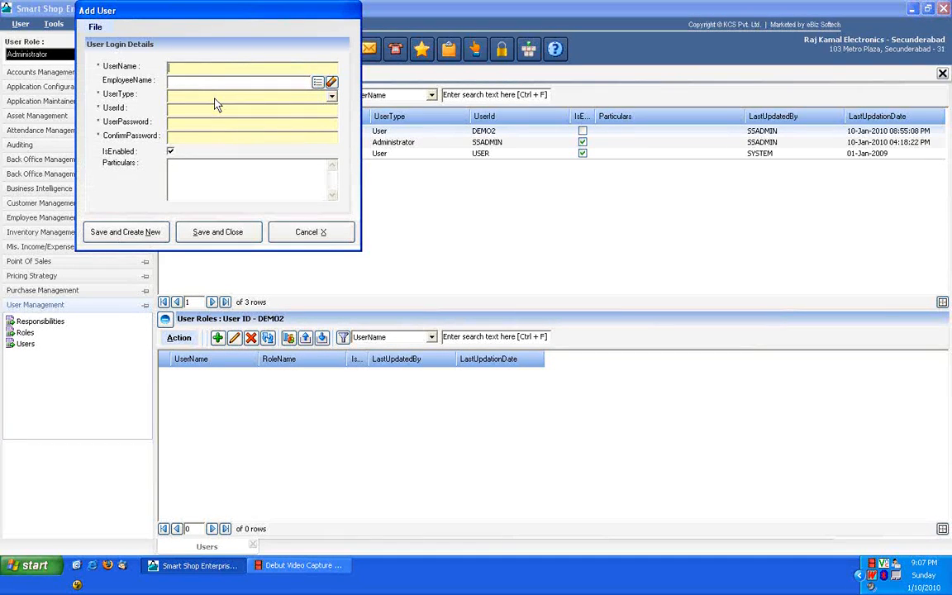
left_click_drag(212, 22, 291, 102)
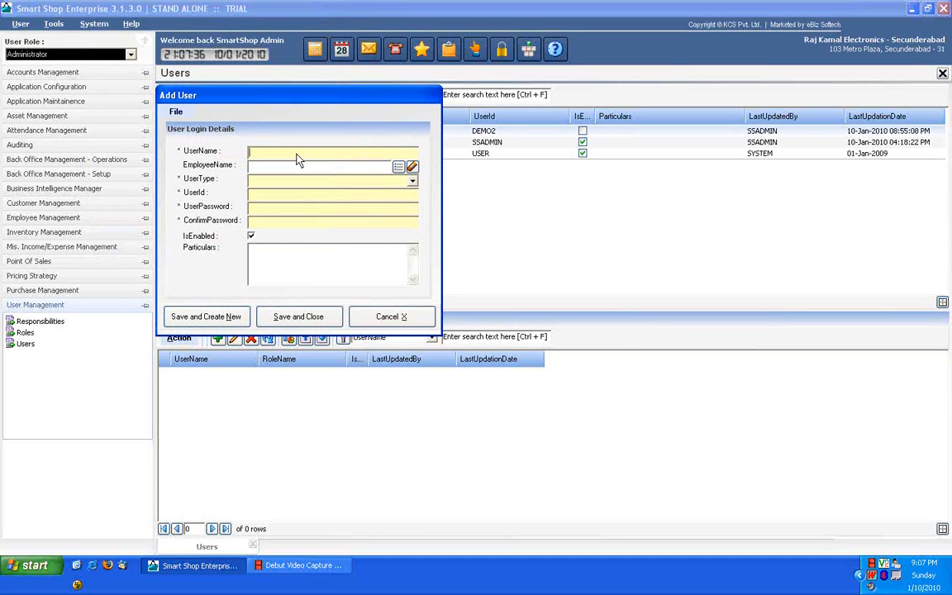
type("Demo User 1")
Set the new user's type to User
left_click(282, 185)
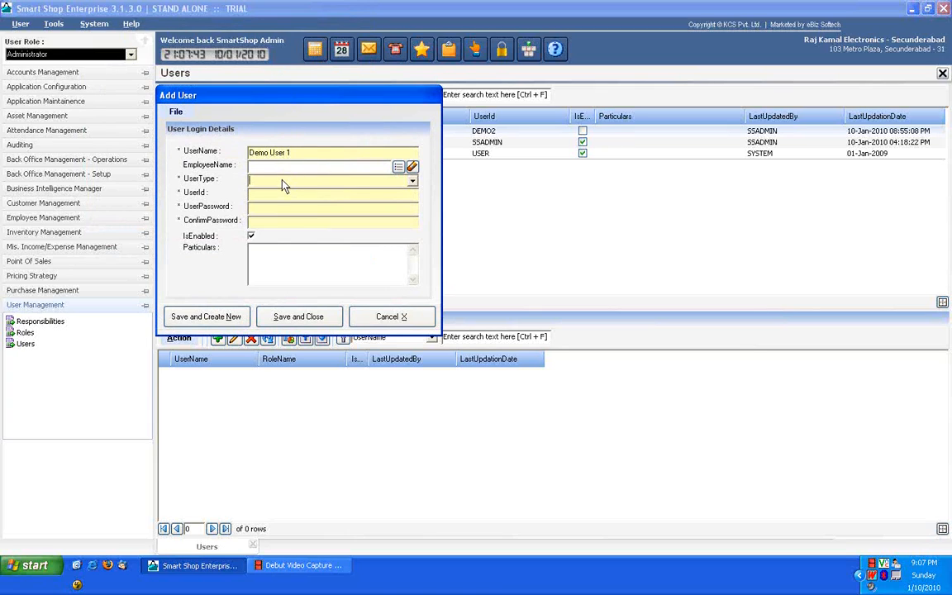
left_click(413, 182)
left_click(350, 215)
left_click(411, 185)
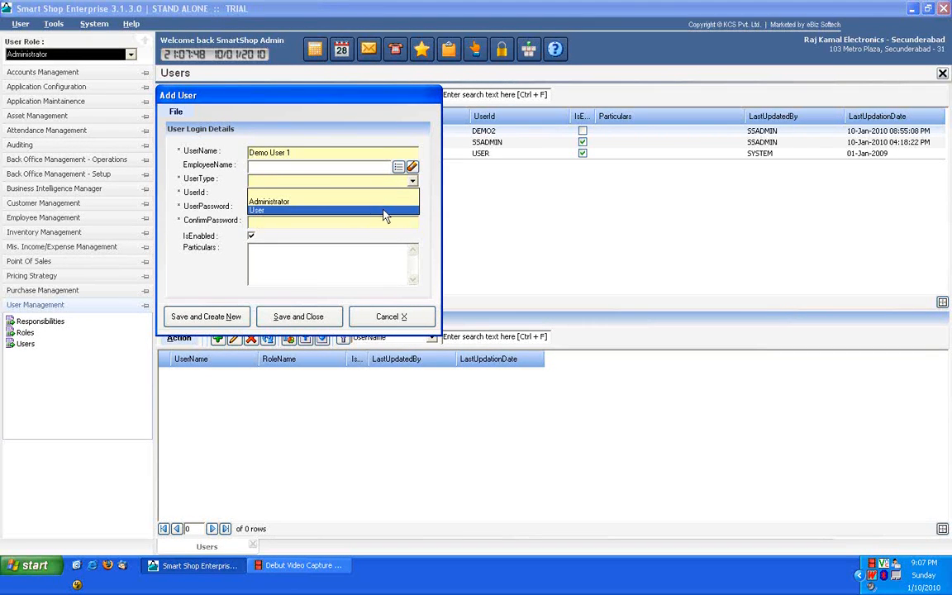
left_click(384, 211)
key("Tab")
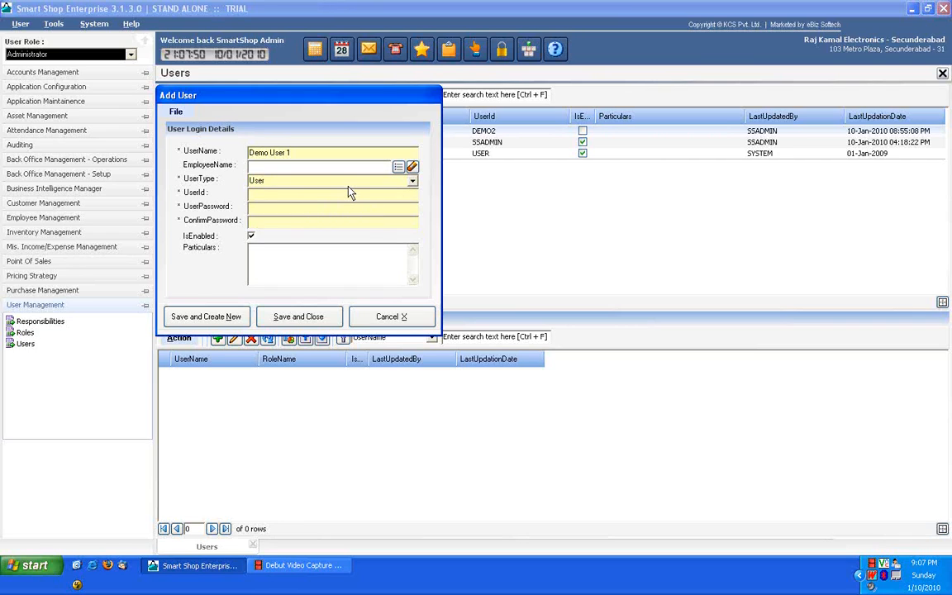
Give the new user the ID DEMO1, enter and confirm the user password, save the record and close the Users list
type("DEMO1")
left_click(314, 211)
type("****")
left_click(308, 221)
type("****")
left_click(282, 323)
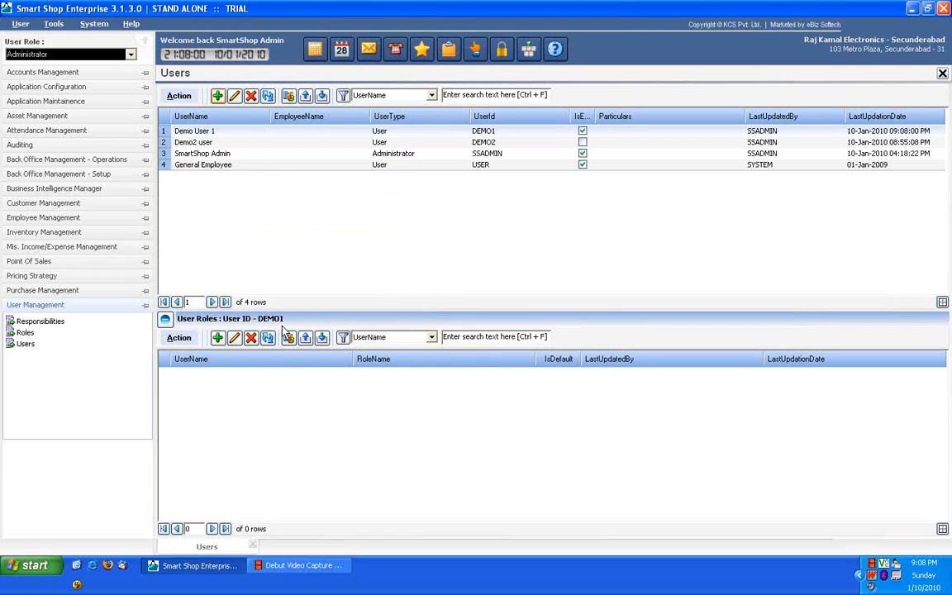
left_click(184, 133)
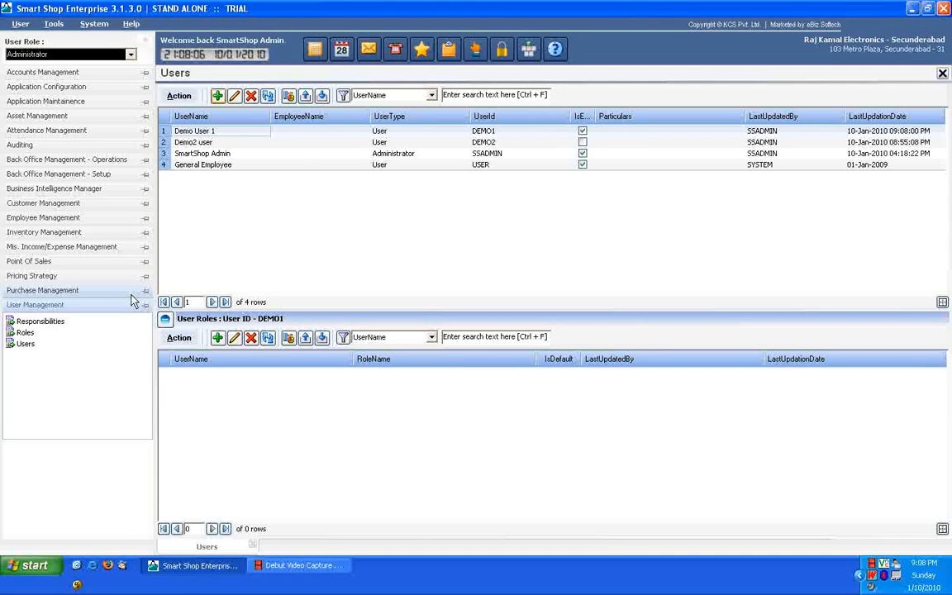
left_click(942, 74)
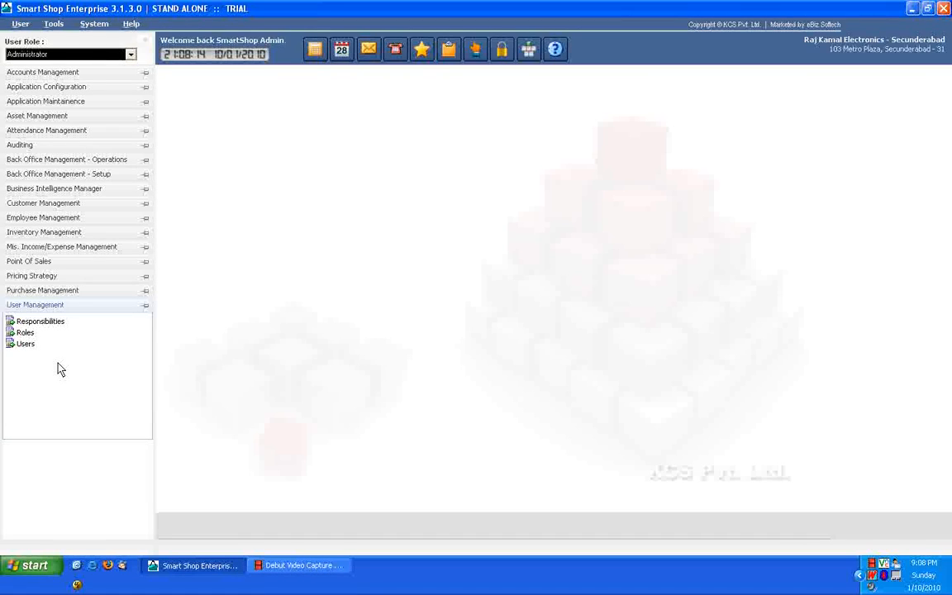
Open the Roles list and add a role with code PURCHASE_MANAGER and name "Purchasing Manger", saving it with a blank form ready for another
left_click(27, 334)
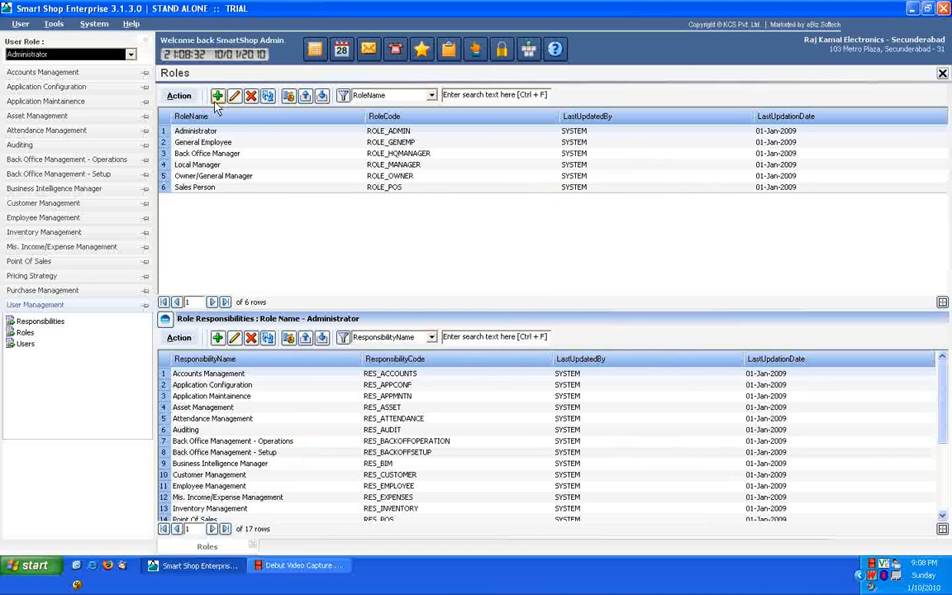
left_click(217, 96)
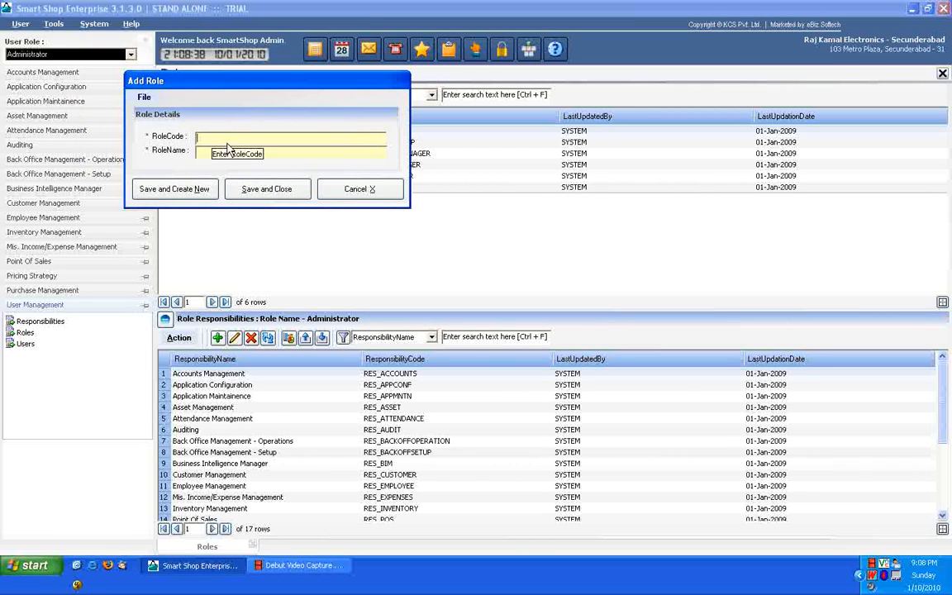
type("PURCHASE")
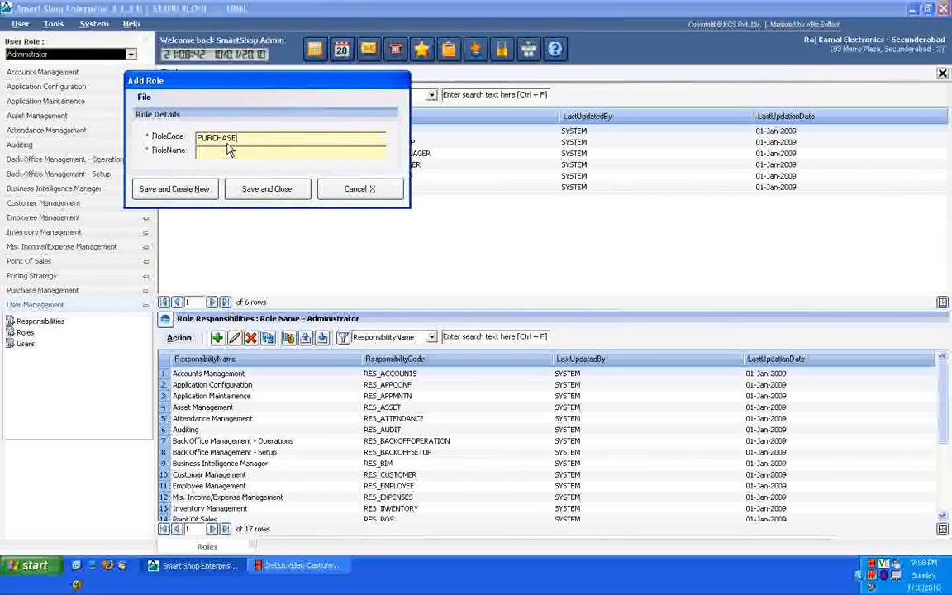
type("_MANAGER")
left_click(255, 156)
type("Purchasing Manager")
left_click(204, 193)
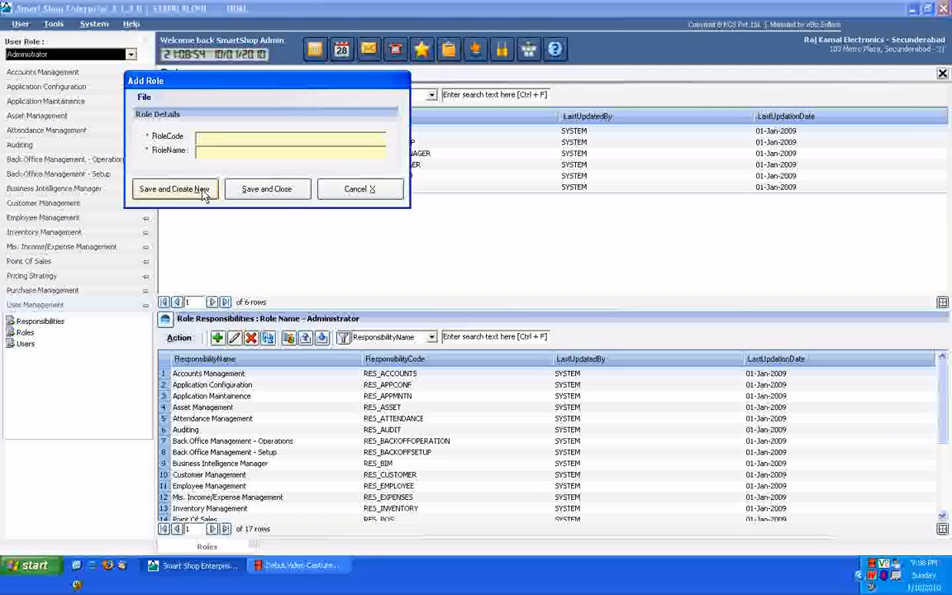
Add a second role with code SALES_MANAGER and name "sales manager", then save and close the form
type("SALES_MANAGERT")
key("BackSpace")
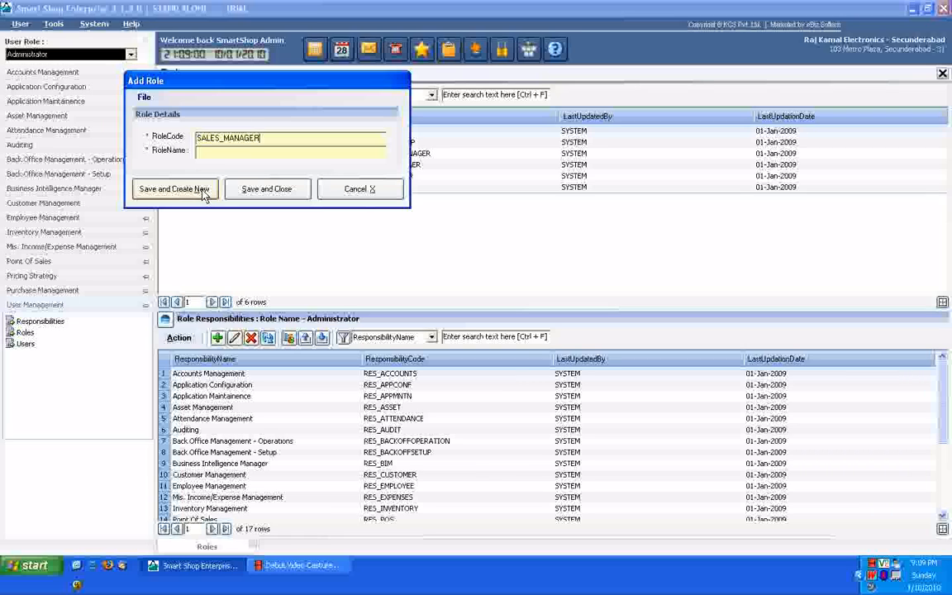
key("Tab")
type("s")
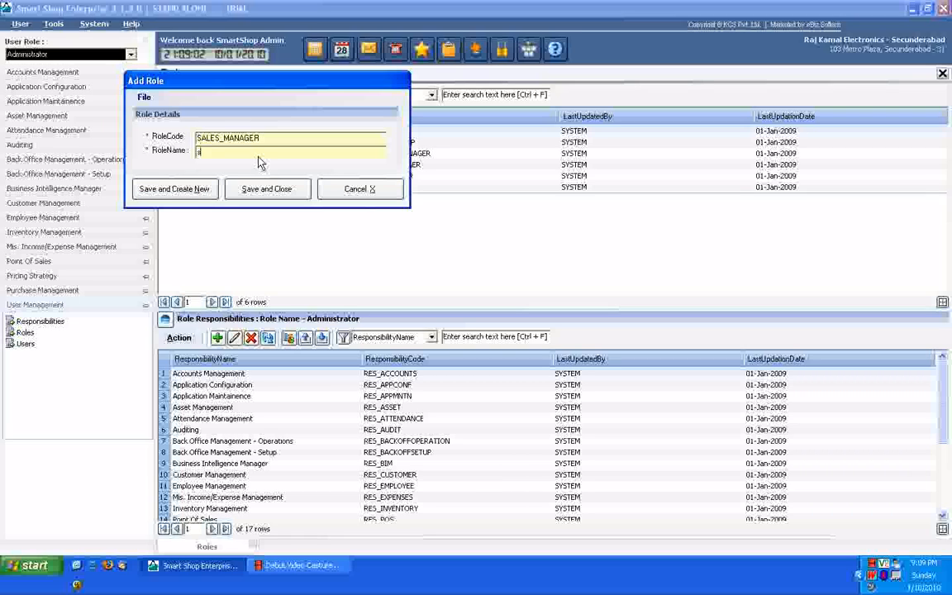
type("ales manager")
left_click(271, 189)
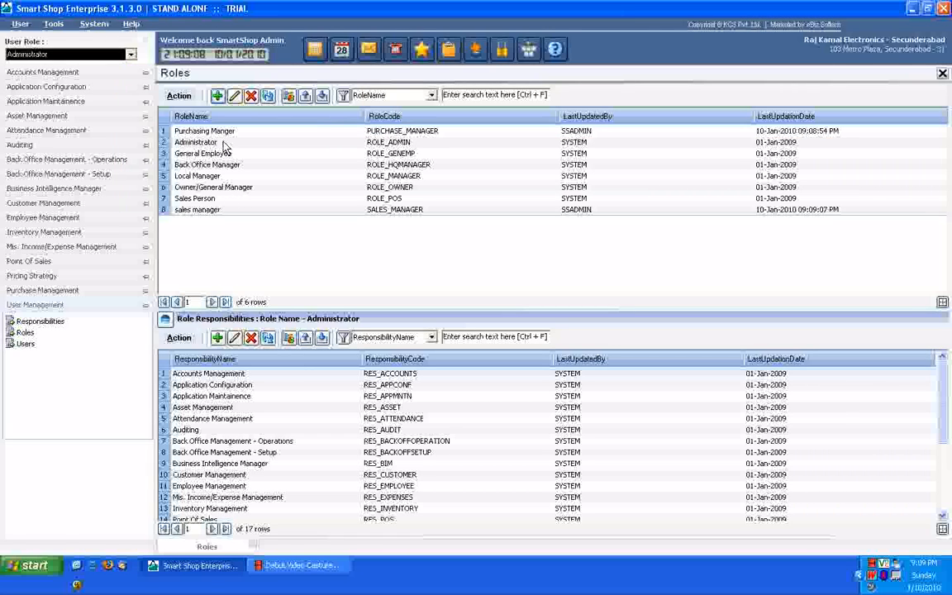
Assign the Purchase Management responsibility to the Purchasing Manger role and save it
left_click(221, 135)
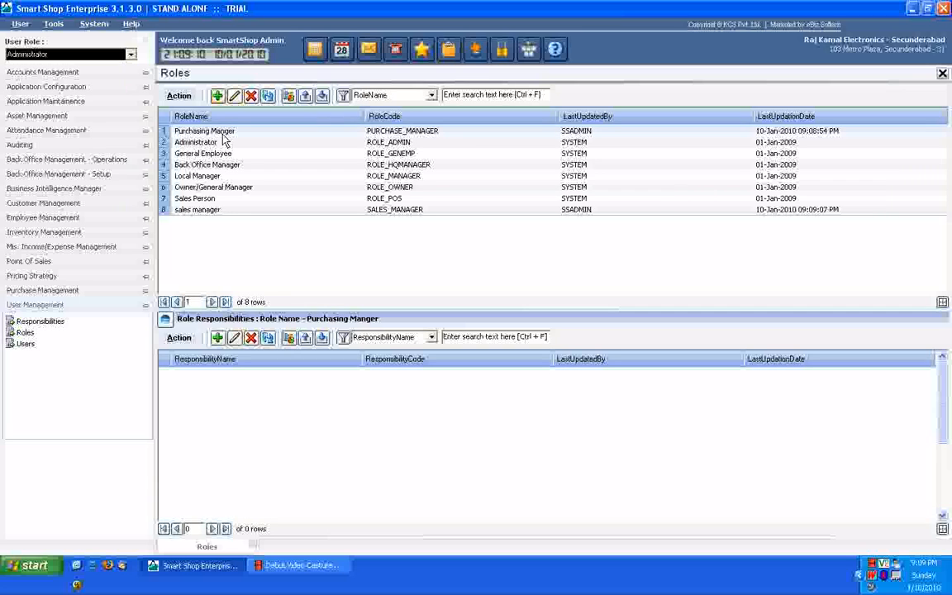
left_click(220, 211)
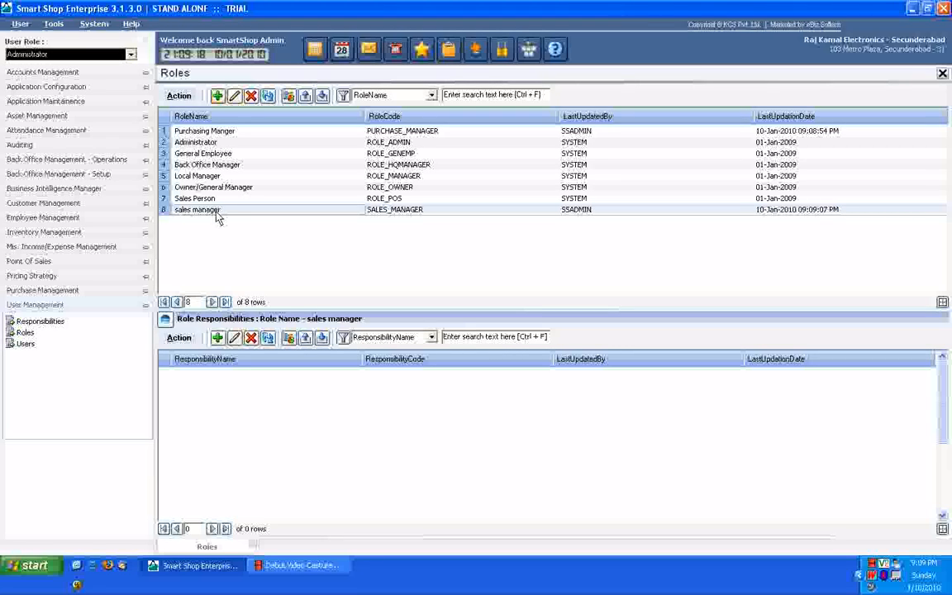
left_click(216, 137)
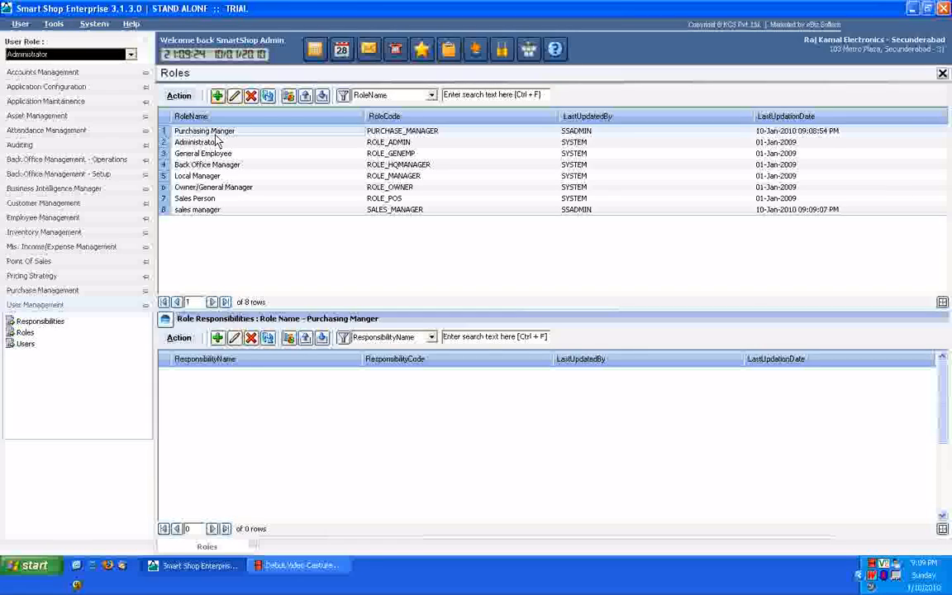
left_click(218, 339)
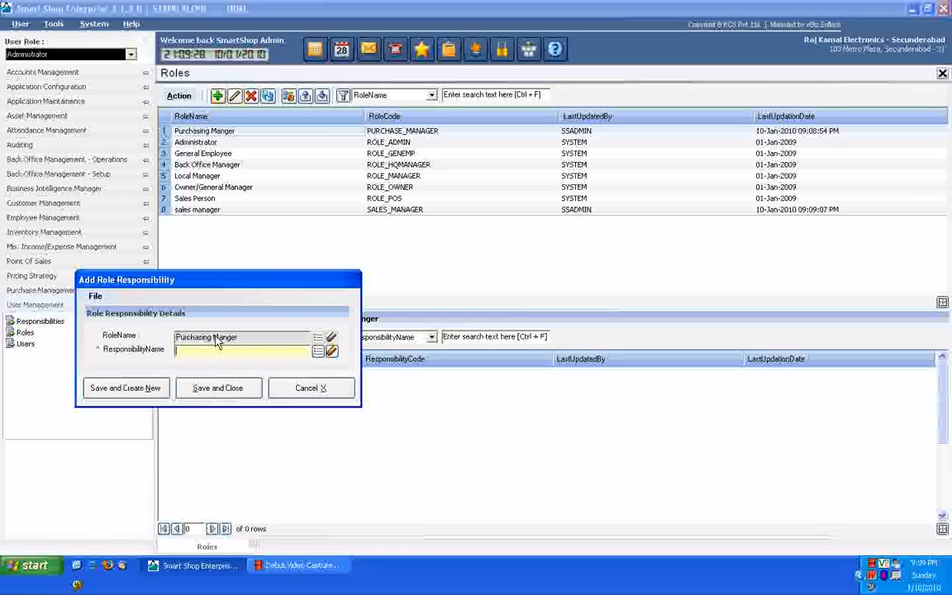
left_click_drag(208, 283, 330, 275)
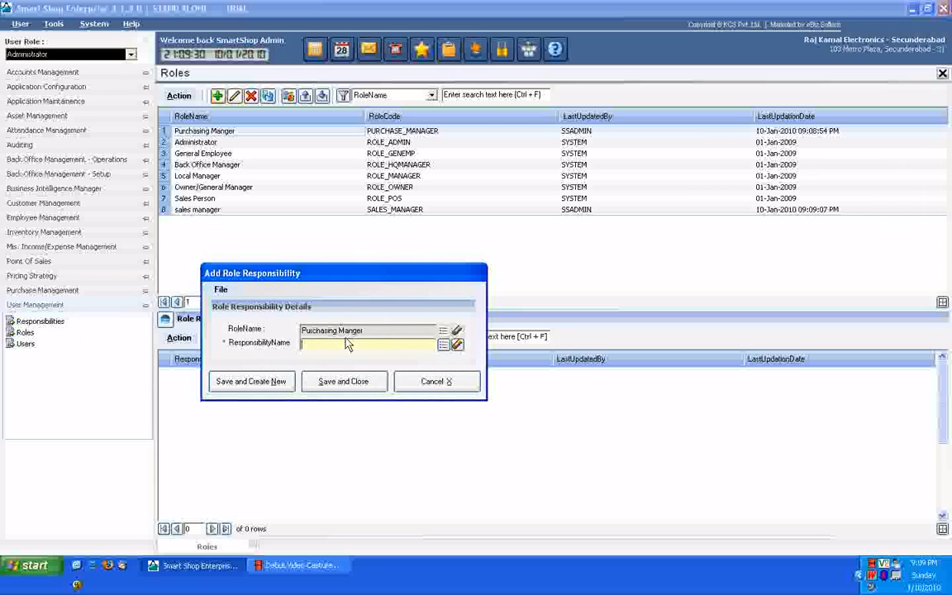
left_click(443, 348)
scroll(301, 450, "down", 4)
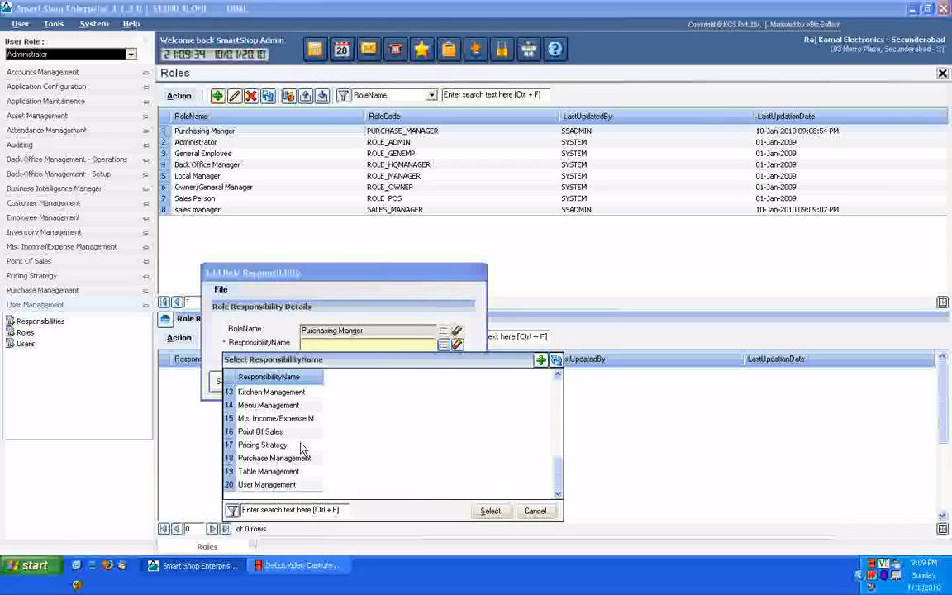
left_click(299, 456)
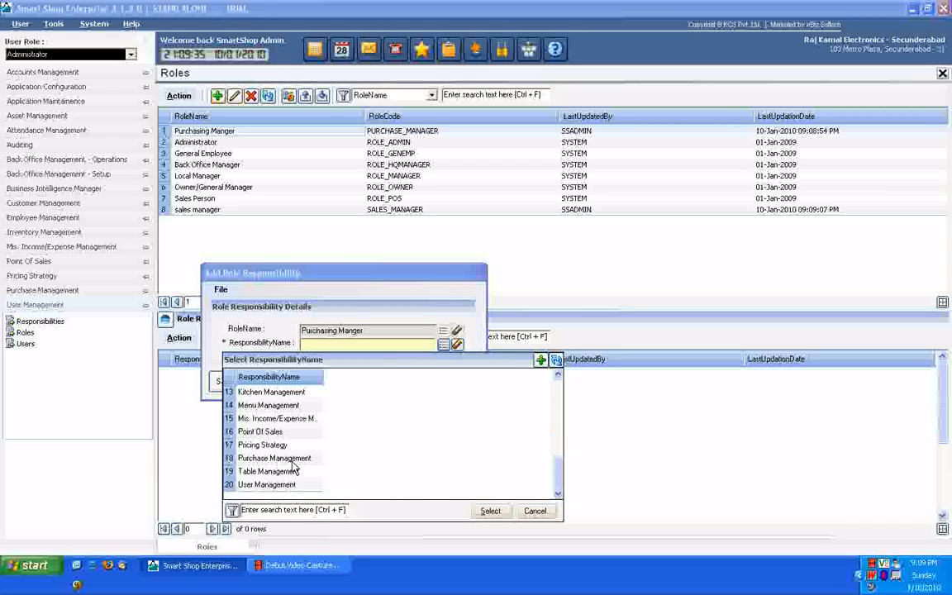
left_click(482, 513)
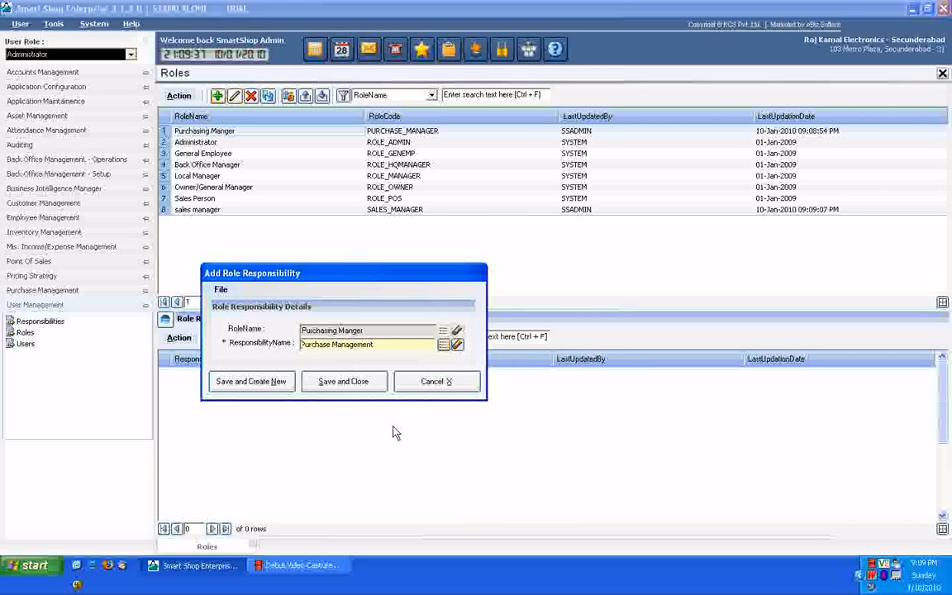
left_click(328, 383)
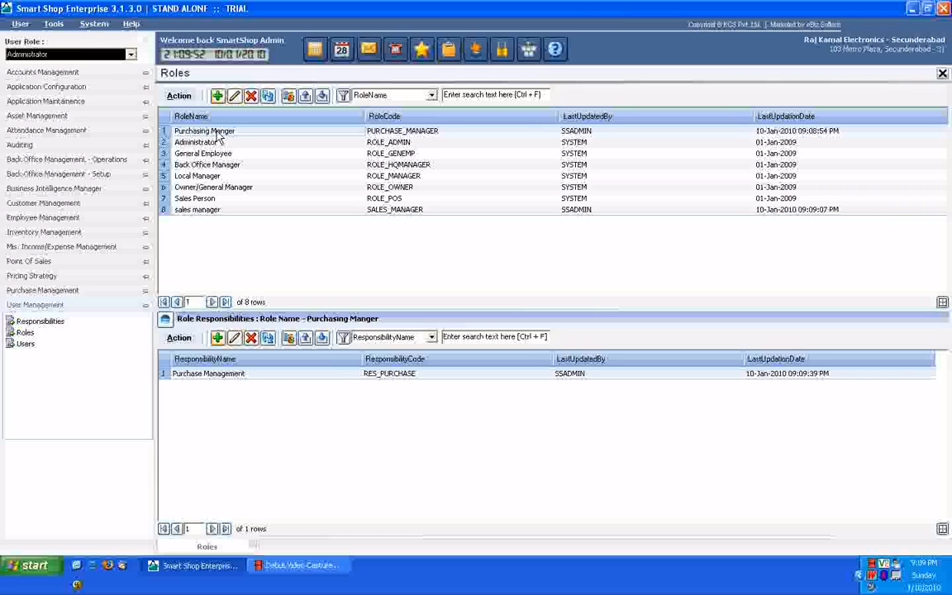
Add the Business Intelligence Manager responsibility to the Purchasing Manger role, then save and close the form
left_click(218, 338)
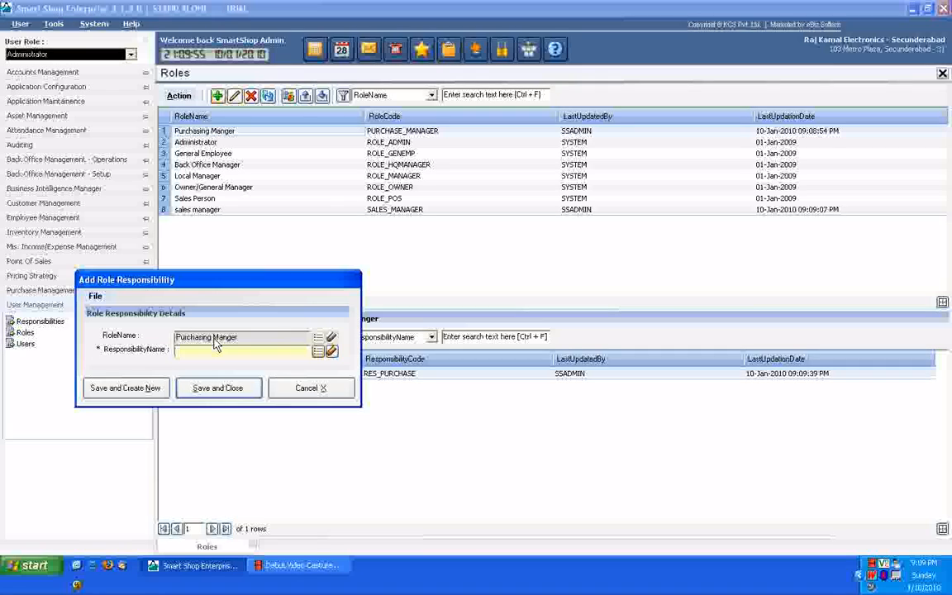
left_click(318, 351)
scroll(157, 461, "down", 1)
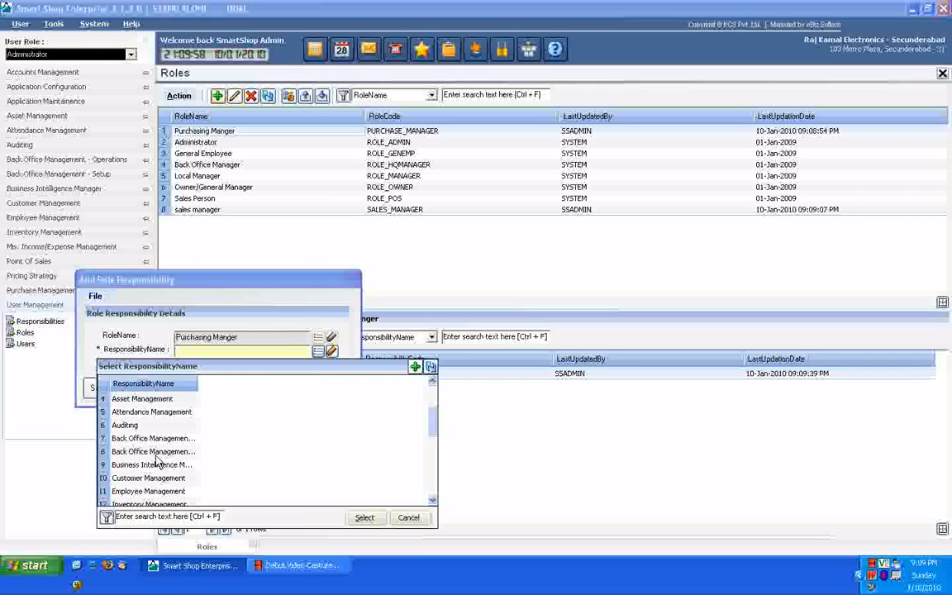
scroll(158, 466, "down", 2)
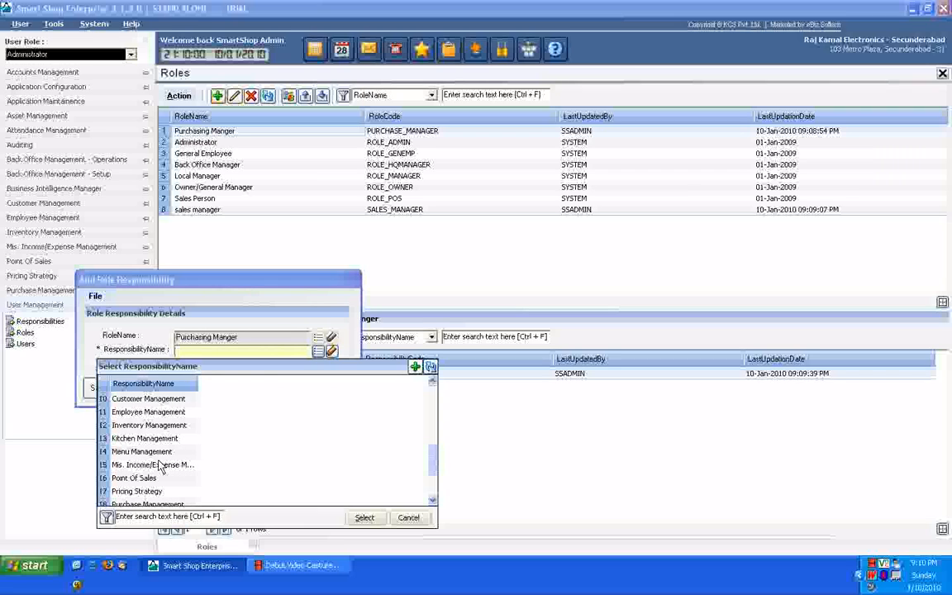
scroll(151, 490, "down", 1)
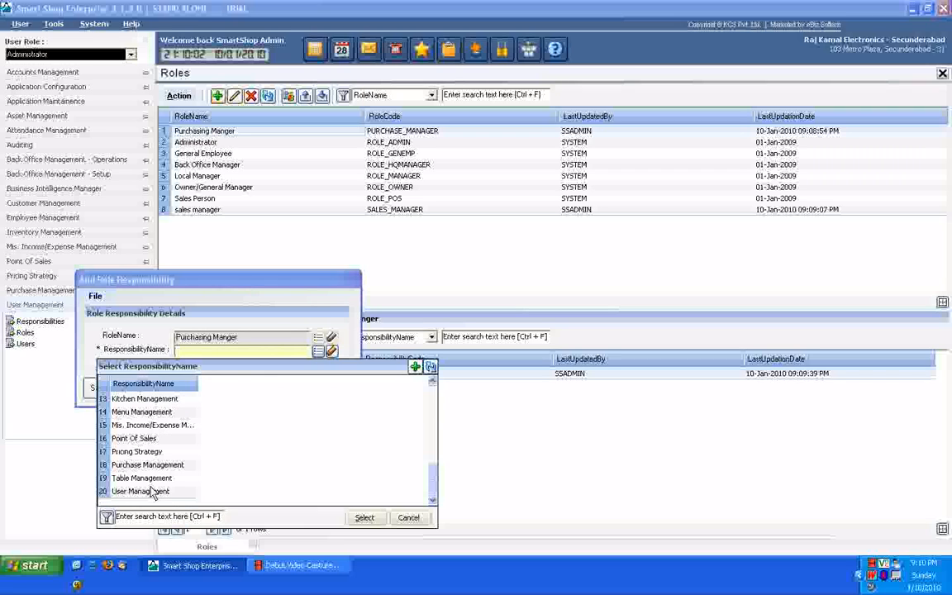
scroll(148, 484, "up", 2)
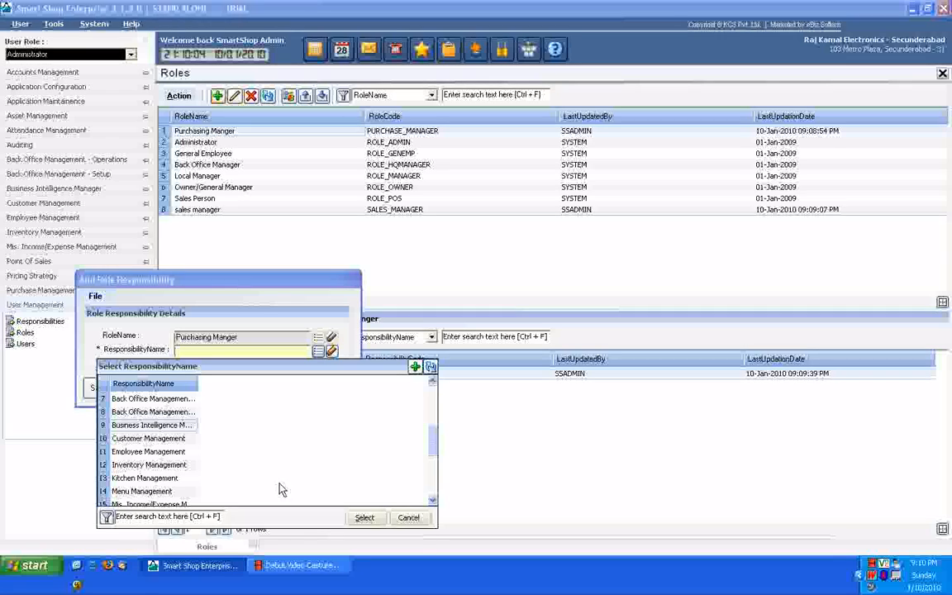
left_click(365, 518)
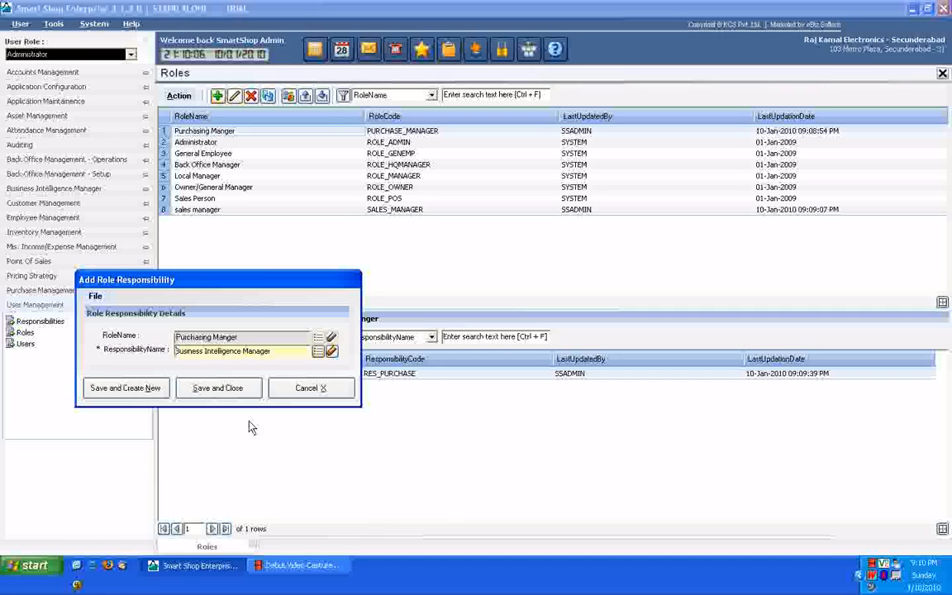
left_click(212, 390)
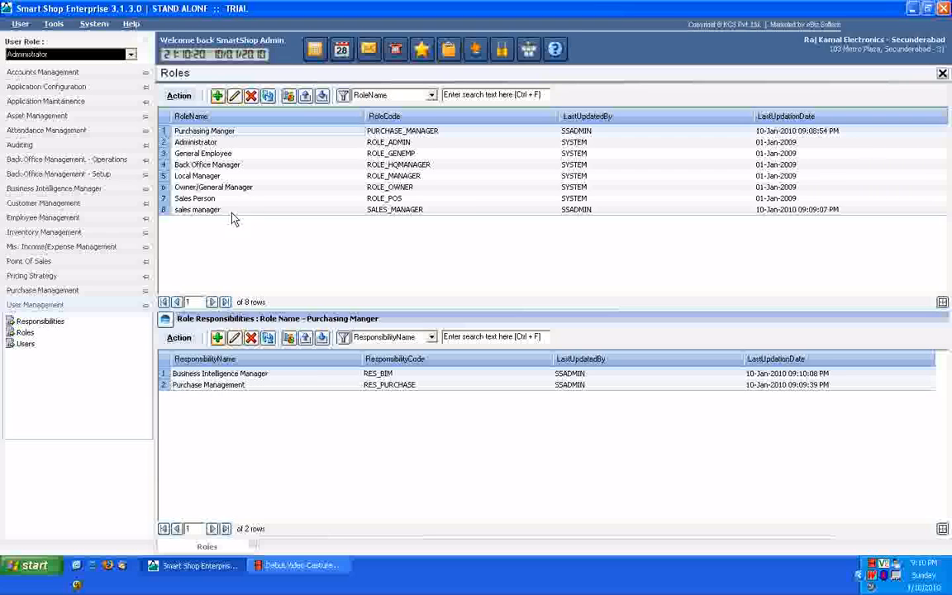
Assign the Point Of Sales responsibility to the sales manager role, save it and close the Roles list
left_click(198, 212)
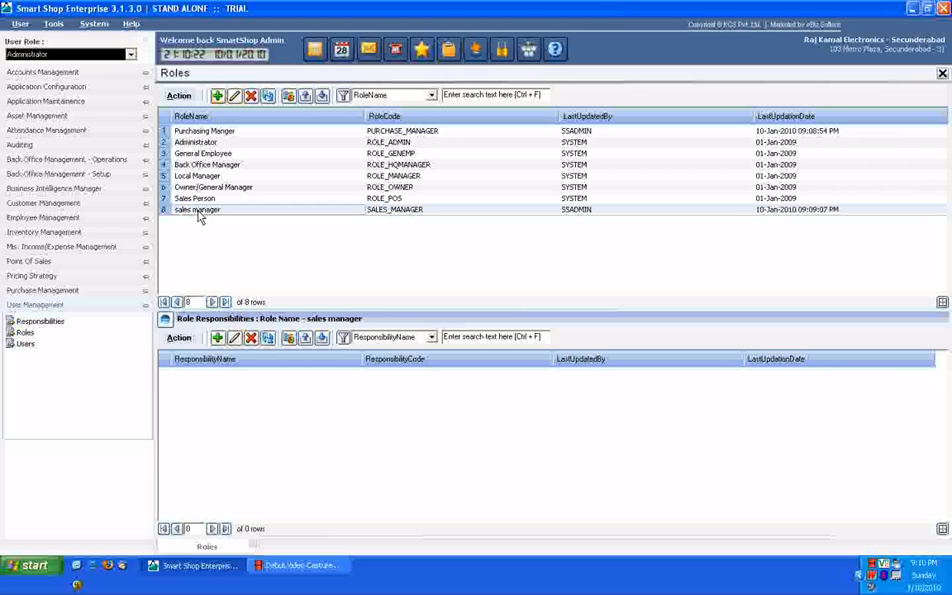
left_click(216, 339)
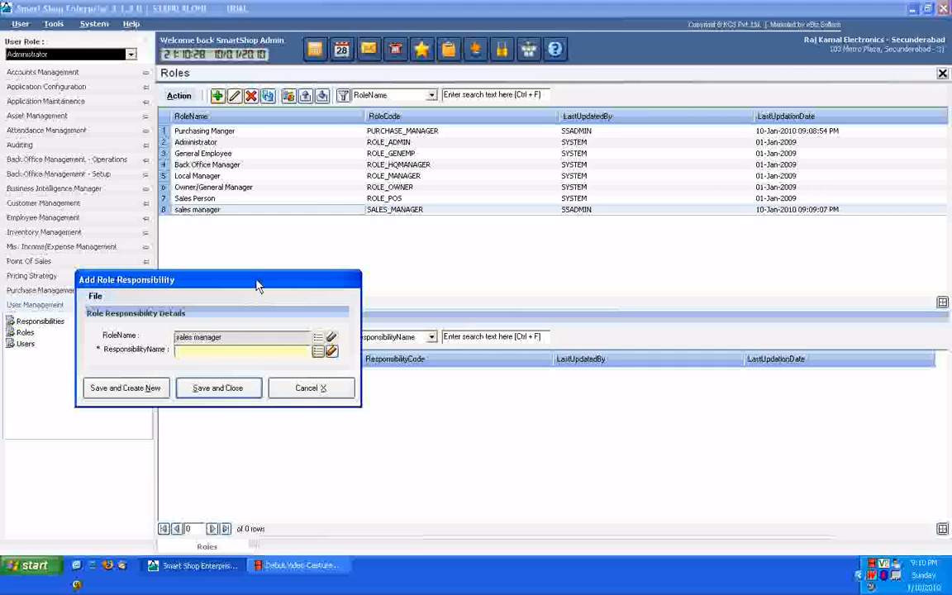
left_click_drag(231, 279, 311, 249)
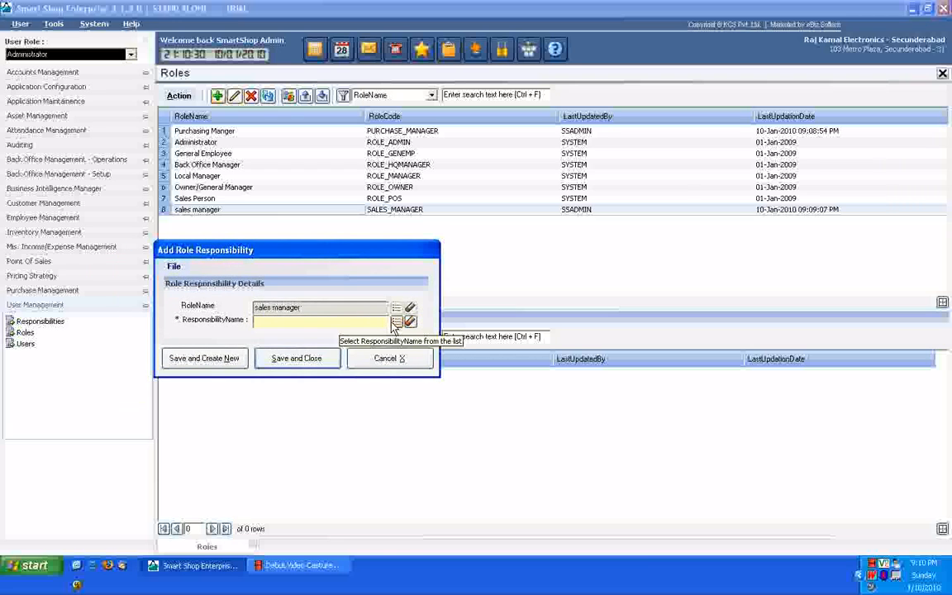
left_click(395, 322)
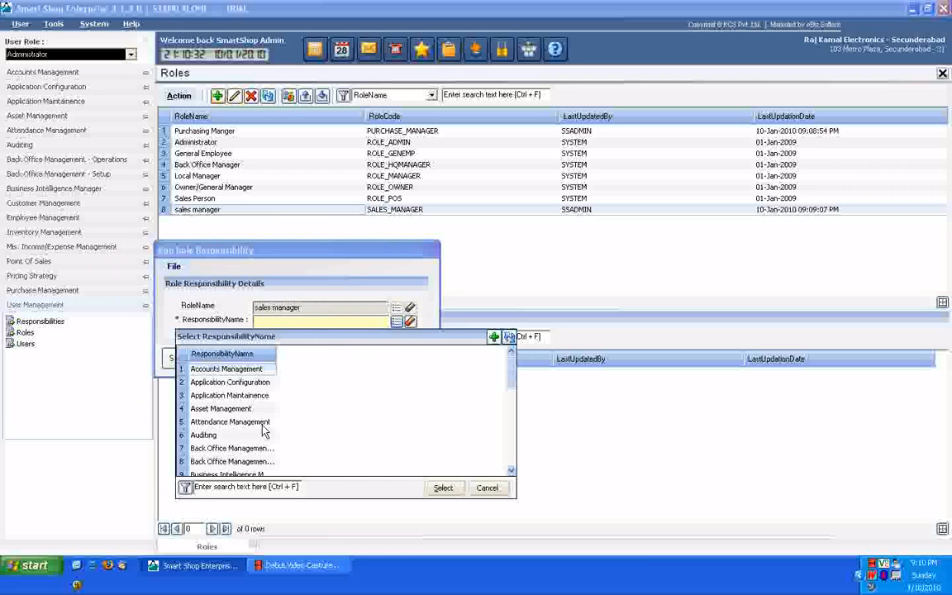
scroll(218, 429, "down", 4)
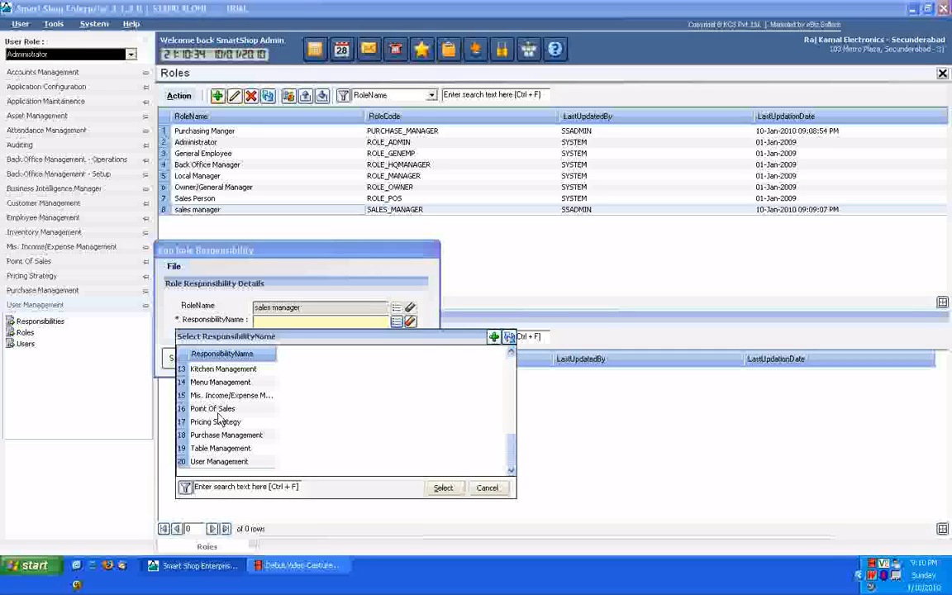
left_click(269, 408)
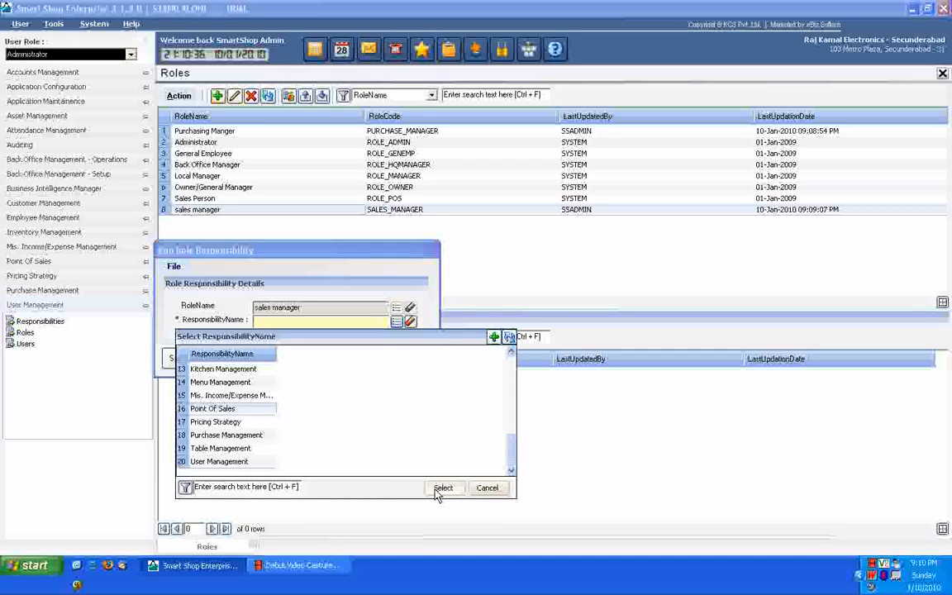
left_click(441, 489)
left_click(285, 361)
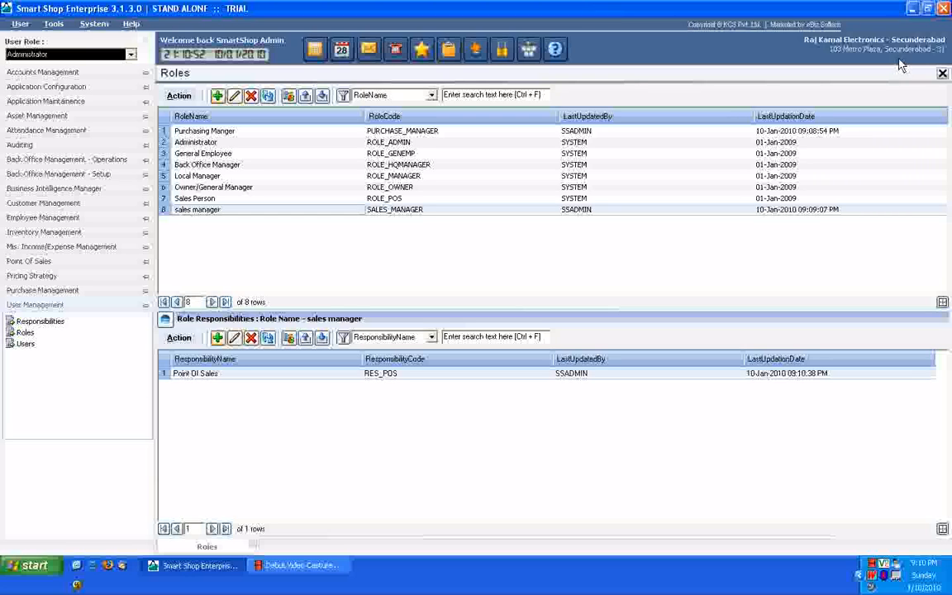
left_click(941, 72)
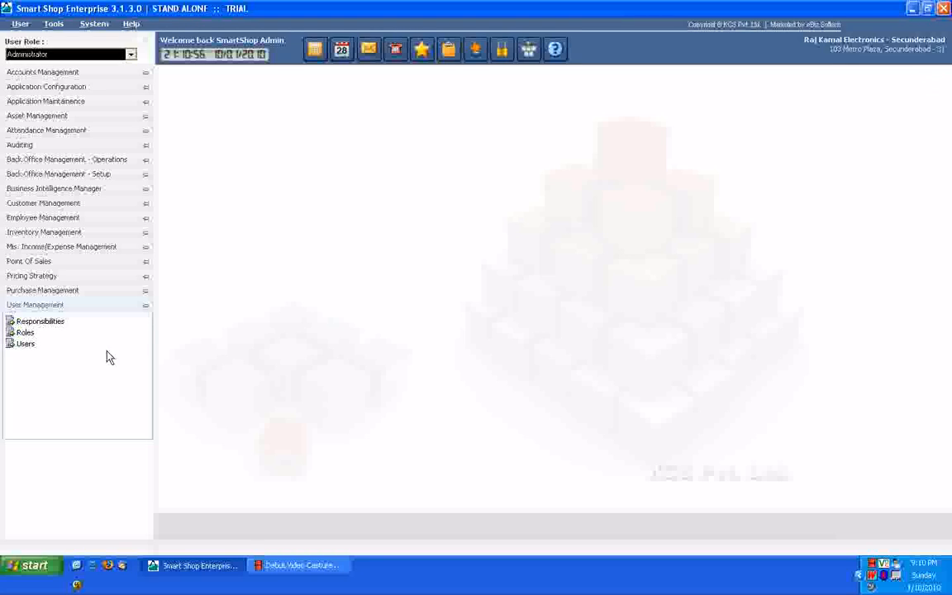
In the Users list, assign the sales manager role to Demo User 1, saving it with a blank form ready for another
left_click(26, 342)
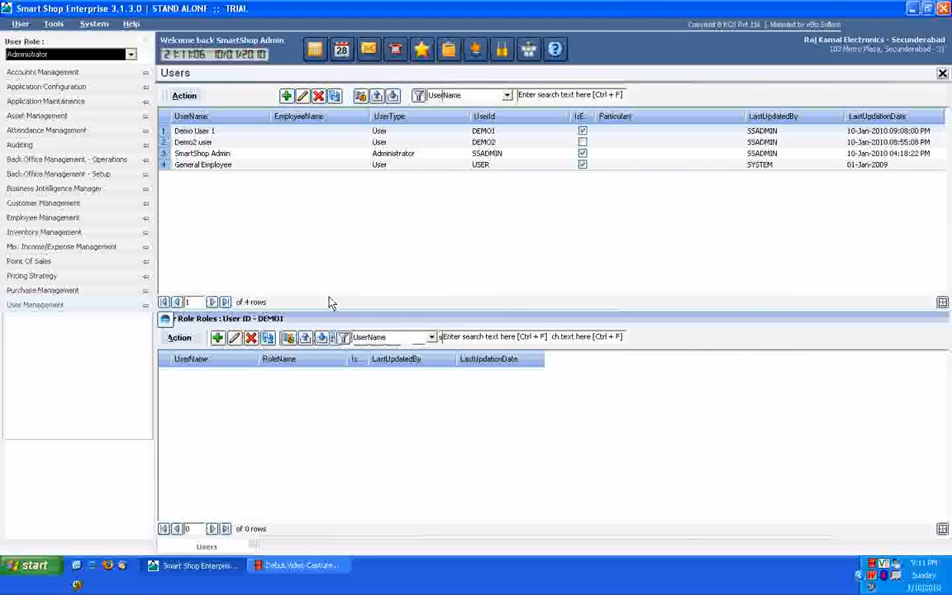
left_click(190, 135)
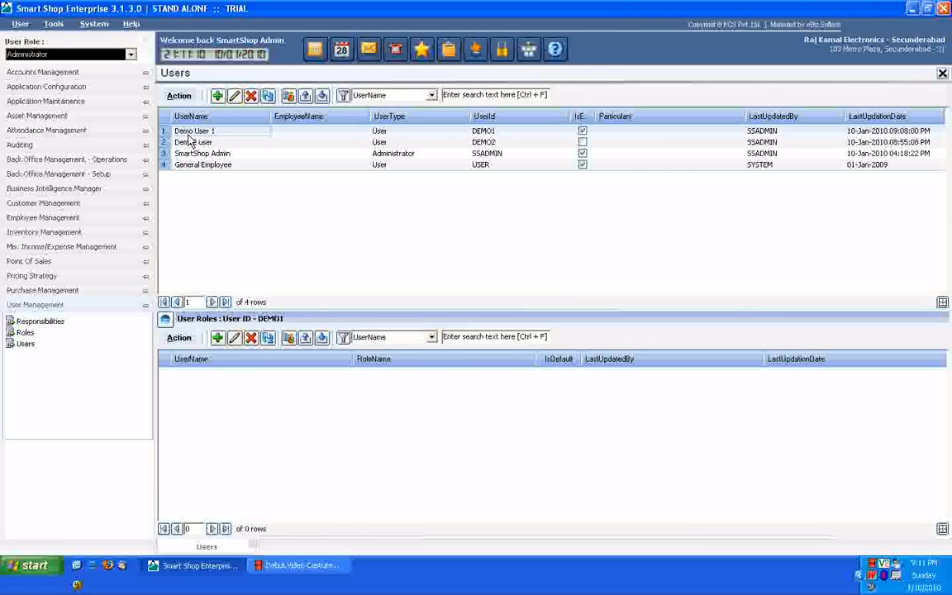
left_click(217, 338)
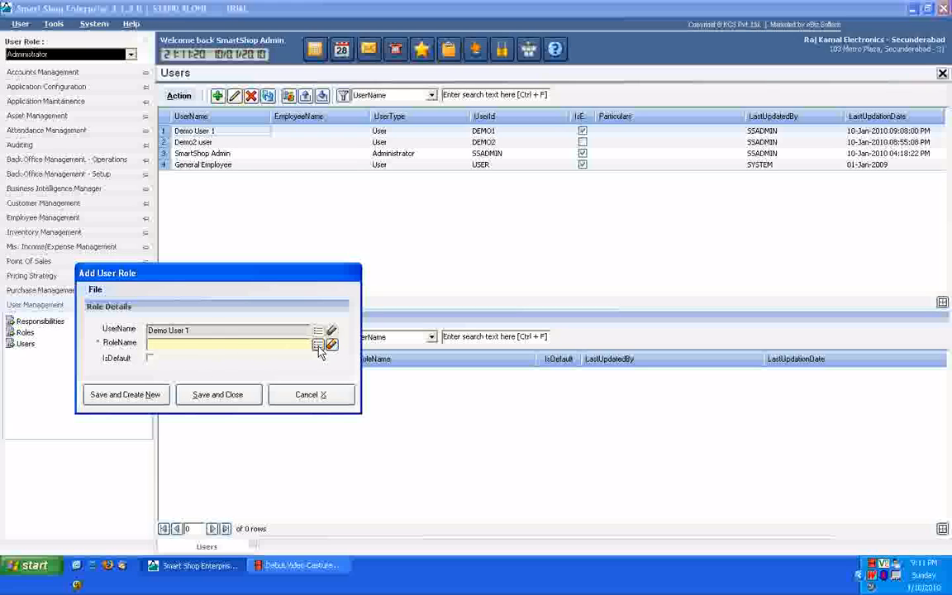
left_click(318, 345)
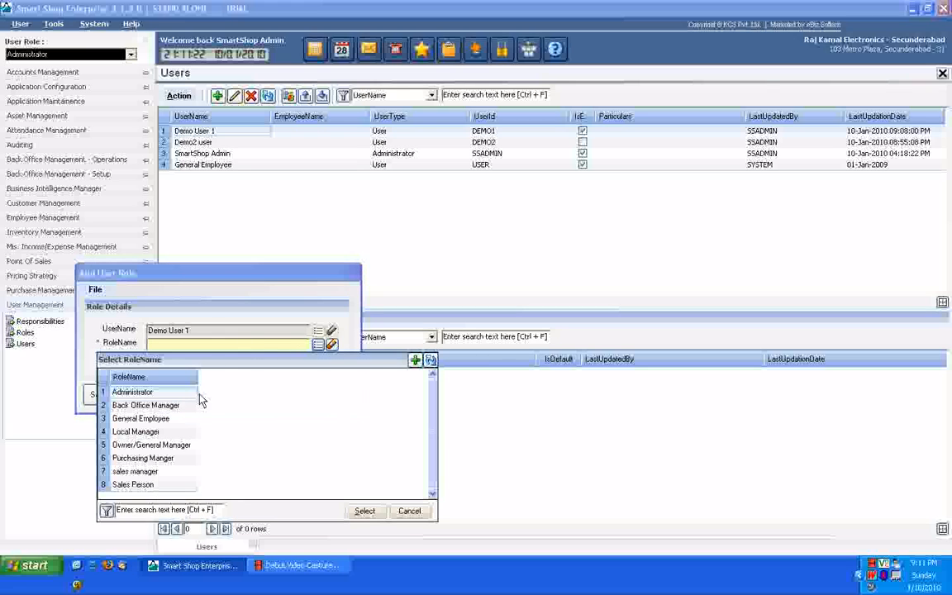
left_click(120, 472)
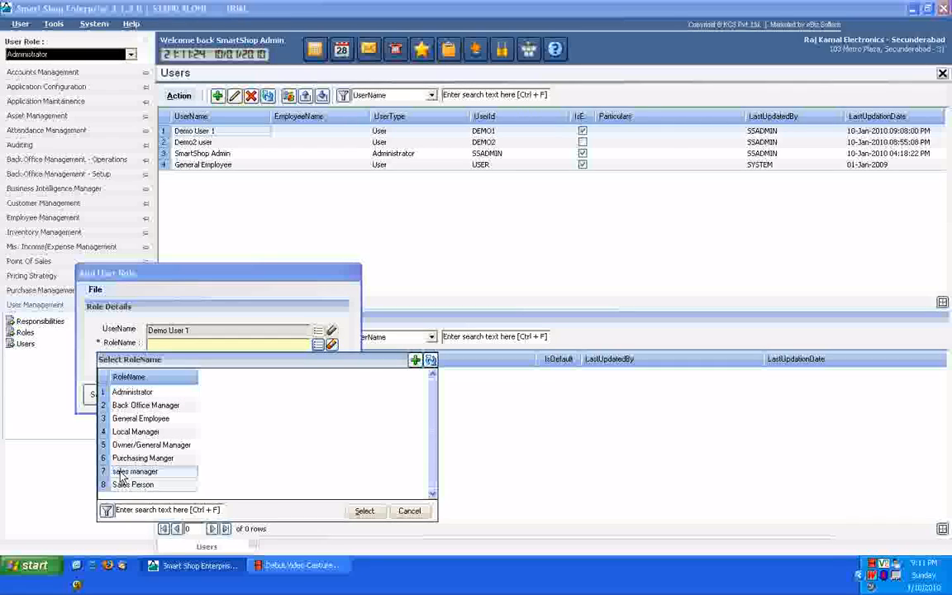
left_click(366, 511)
left_click(132, 396)
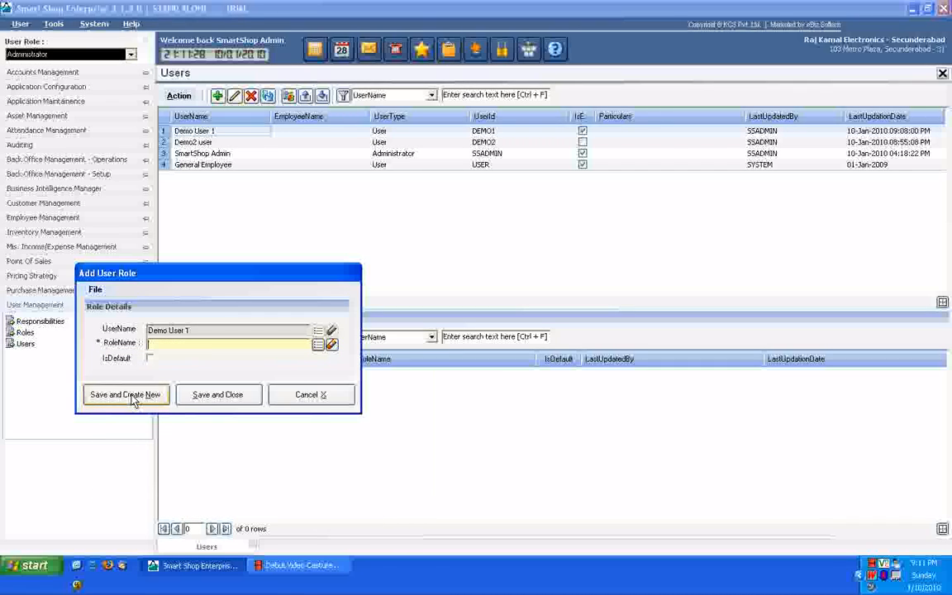
Assign the Purchasing Manger role to Demo User 1 as well, then save and close the form
left_click(318, 346)
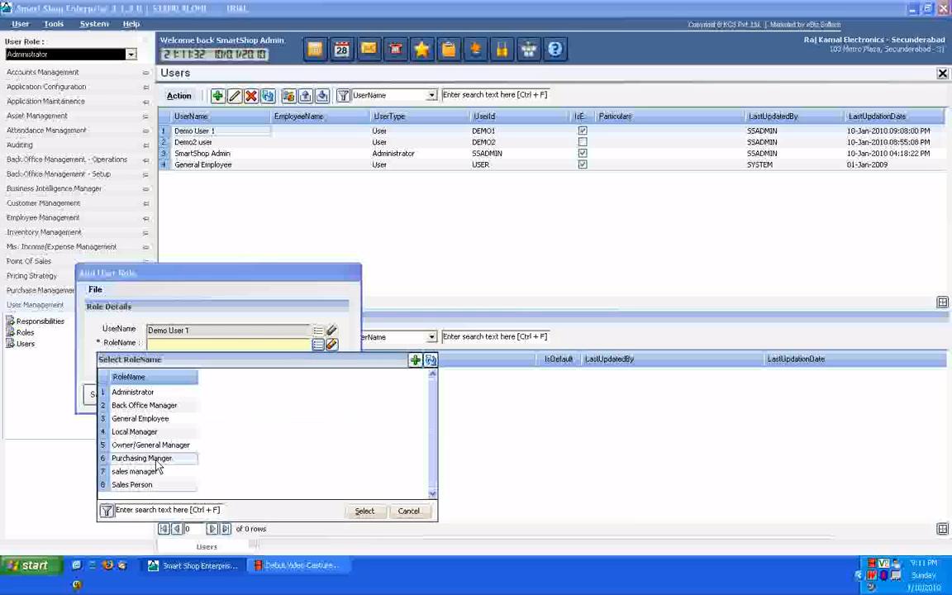
left_click(363, 510)
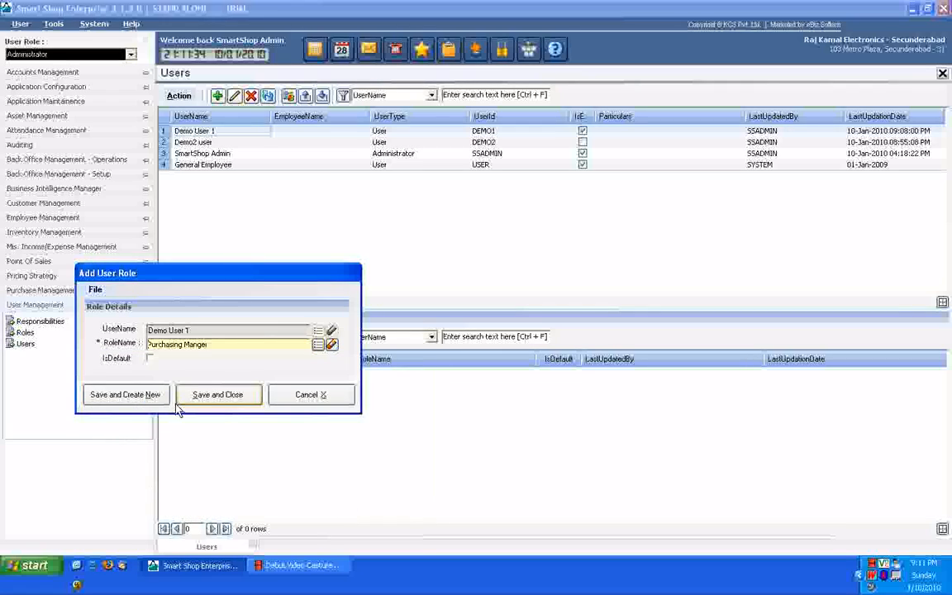
left_click(207, 395)
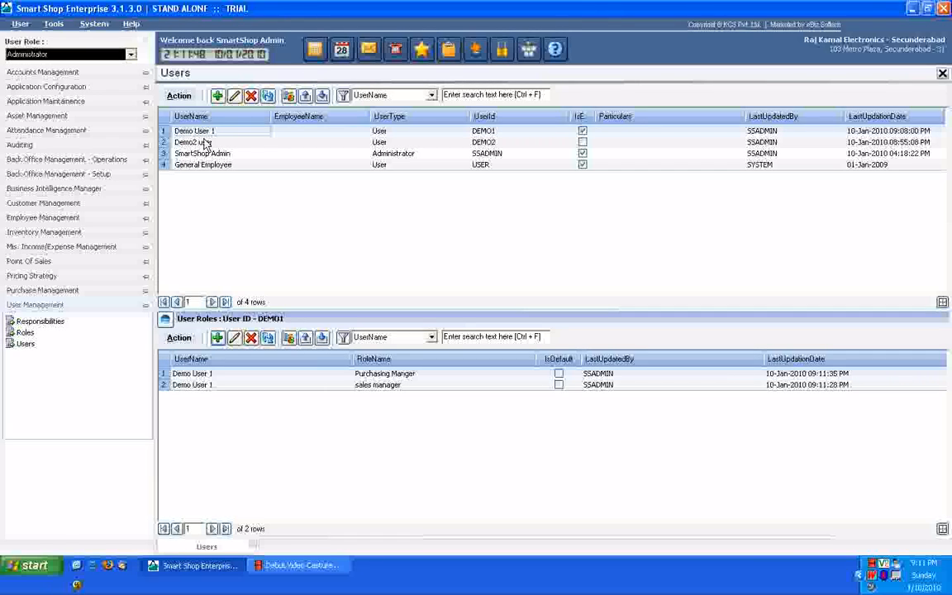
Log off the current administrator session to return to the user login
left_click(20, 23)
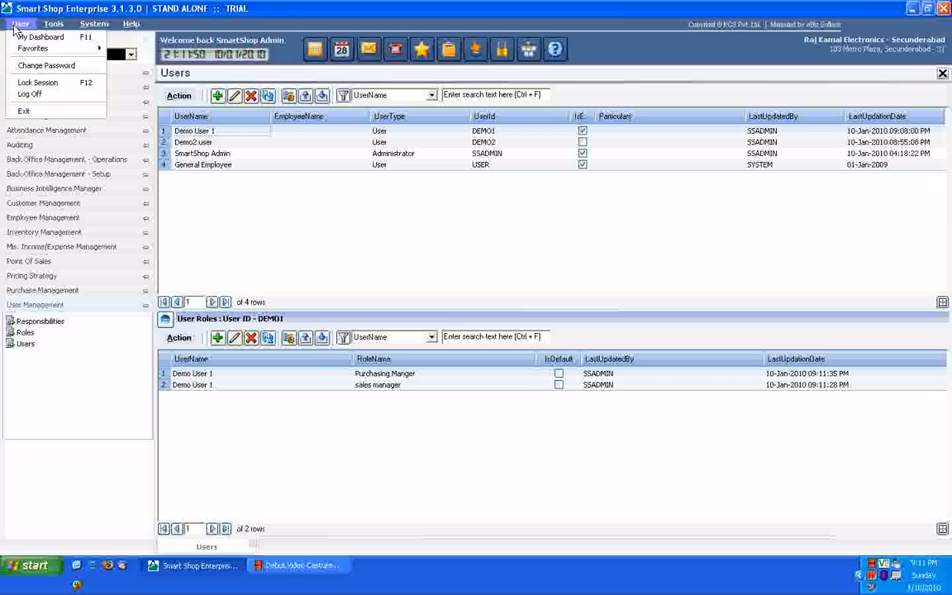
left_click(24, 95)
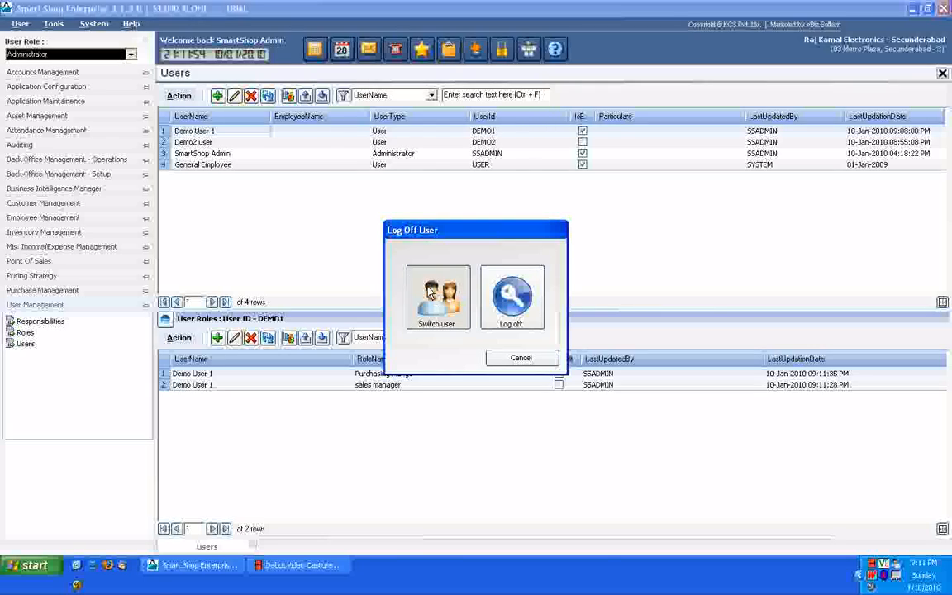
left_click(512, 296)
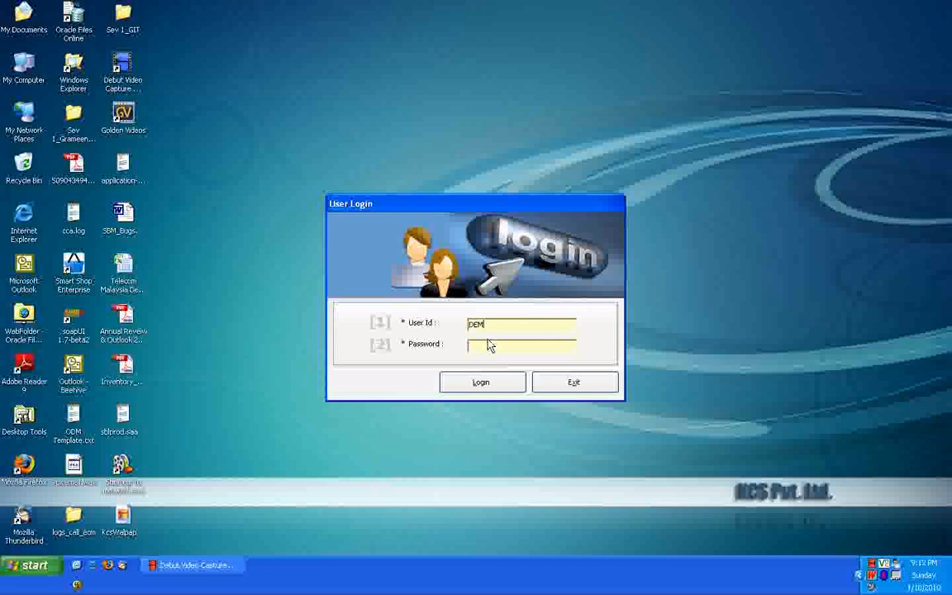
Log in with user ID DEMO1 and the account password, and switch the active user role to sales manager
type("1")
left_click(490, 350)
type("****")
left_click(487, 383)
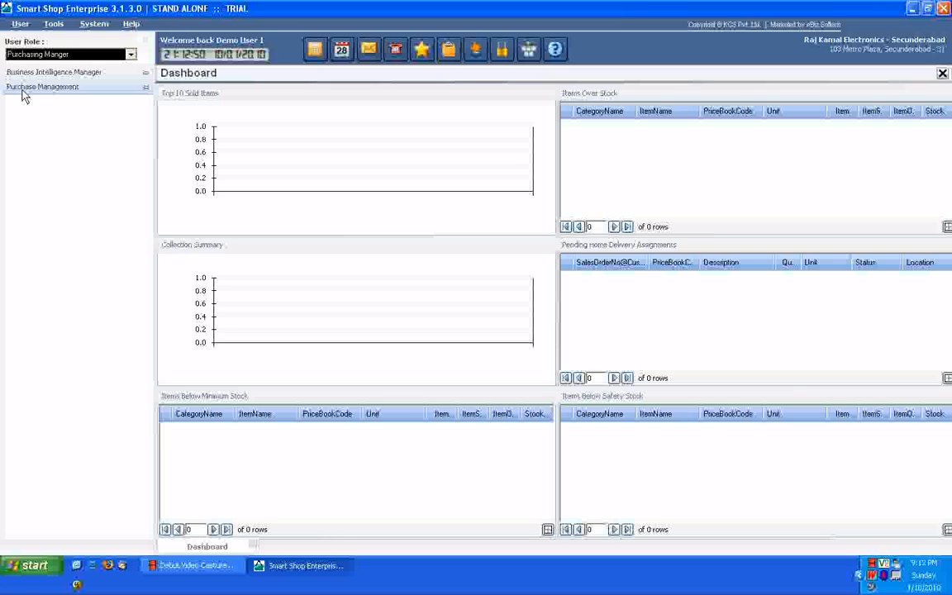
left_click(131, 56)
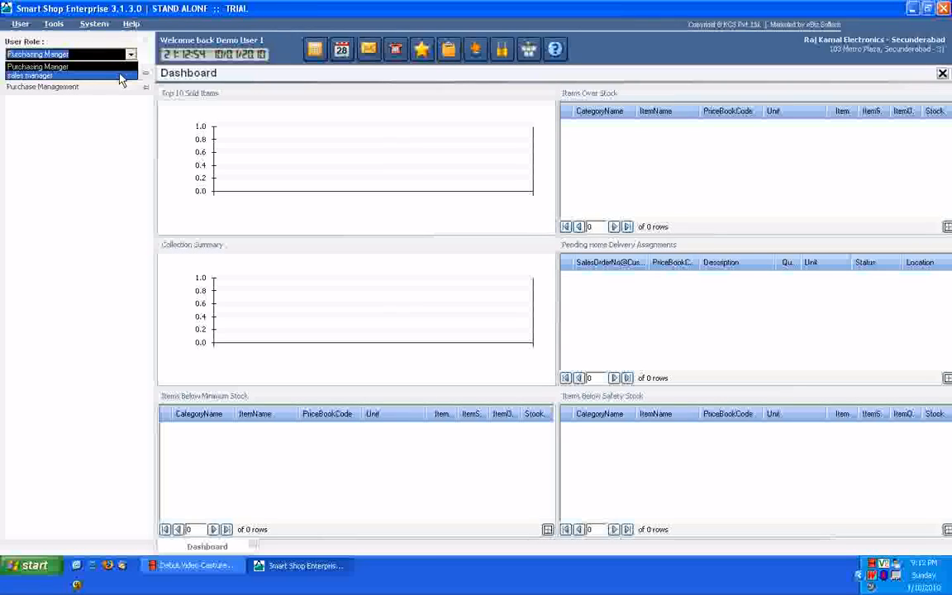
left_click(33, 75)
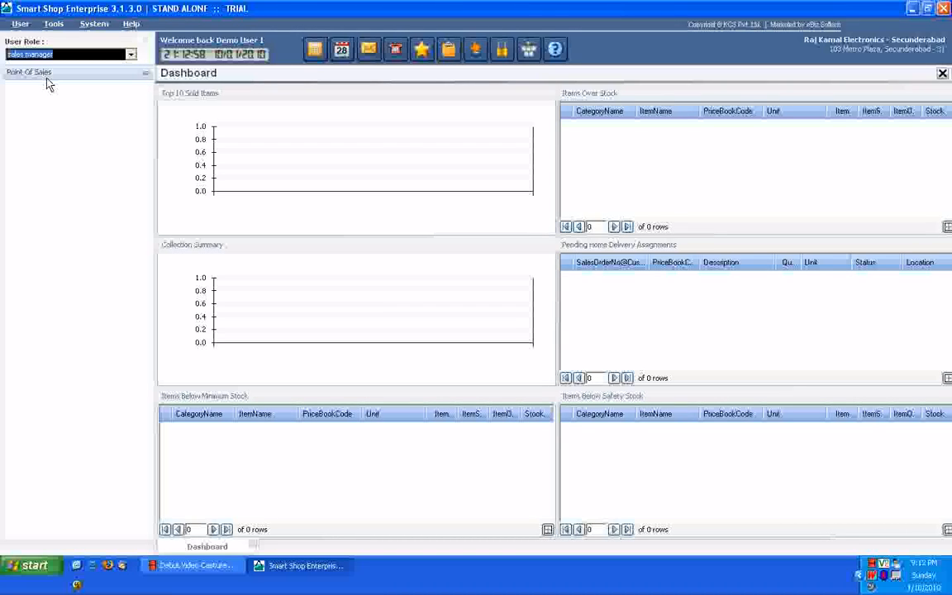